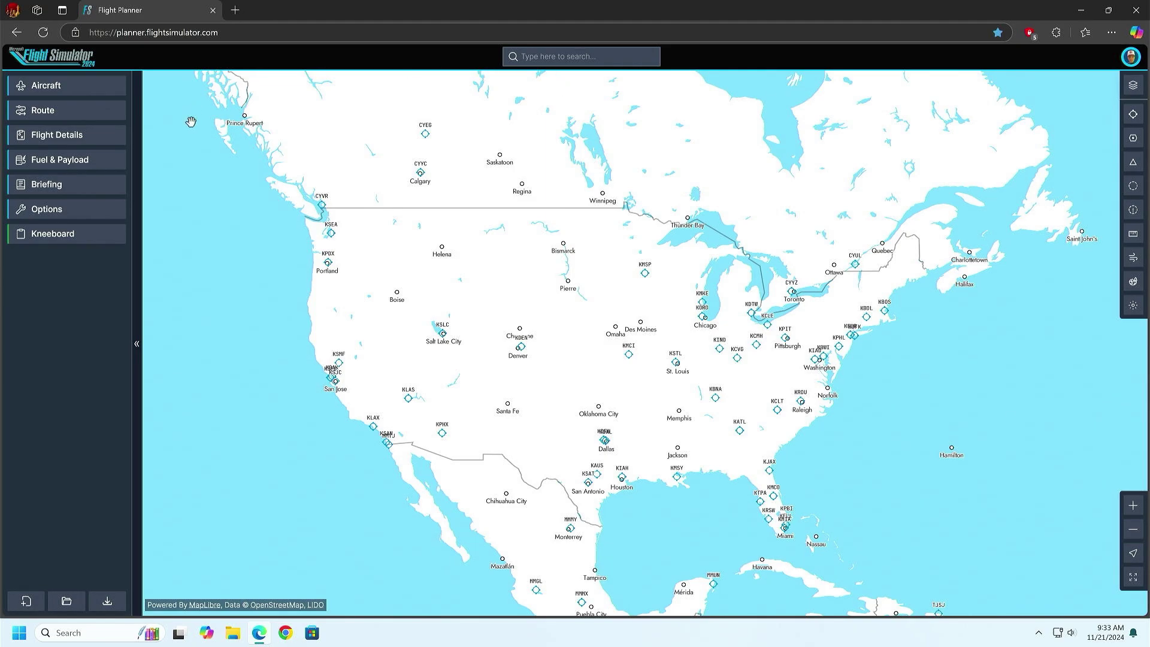
# Choose the Cessna Citation Longitude as the aircraft and show the Route panel (IFR, 325 KTAS, 35000 ft).
pyautogui.click(92, 93)
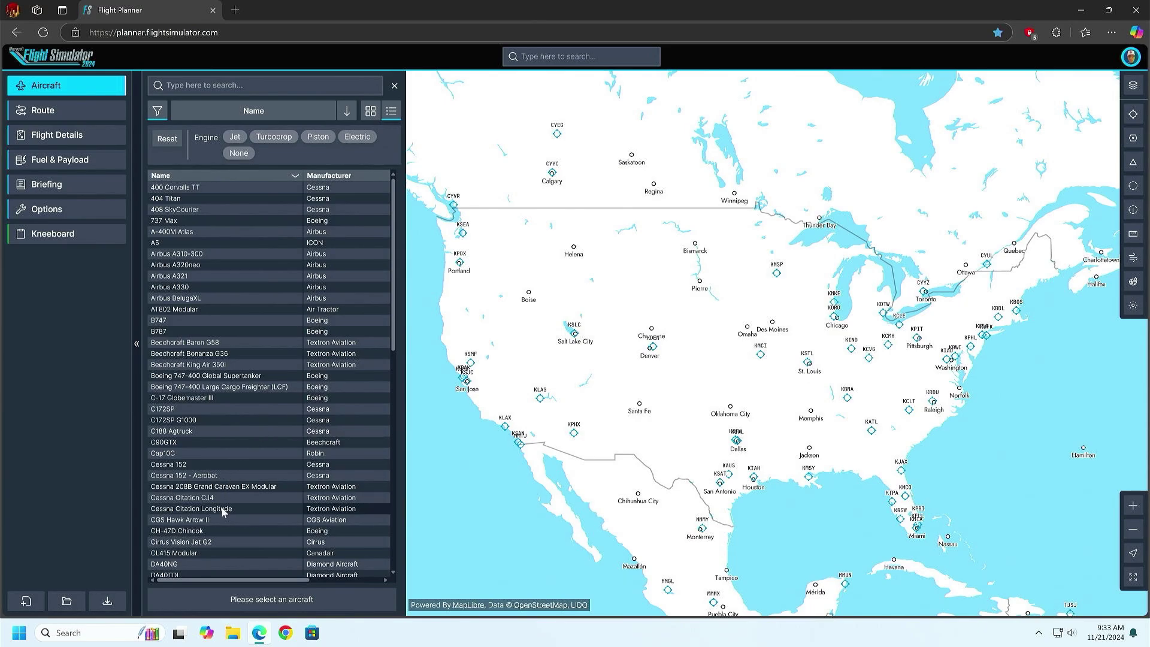
pyautogui.click(316, 515)
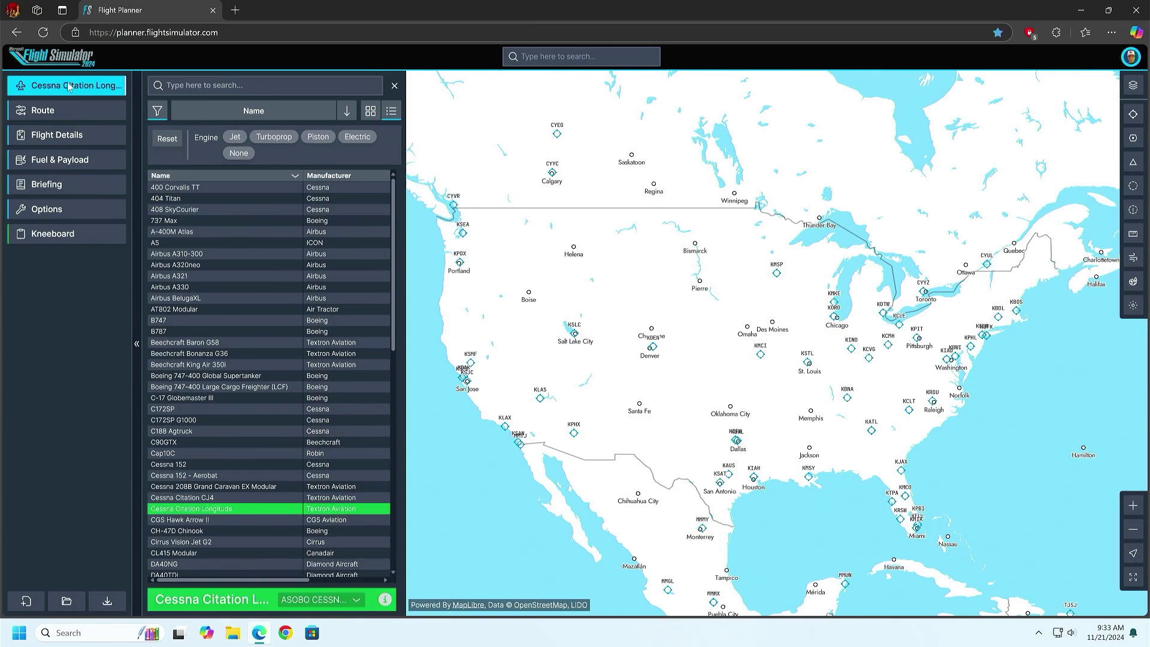
pyautogui.click(60, 113)
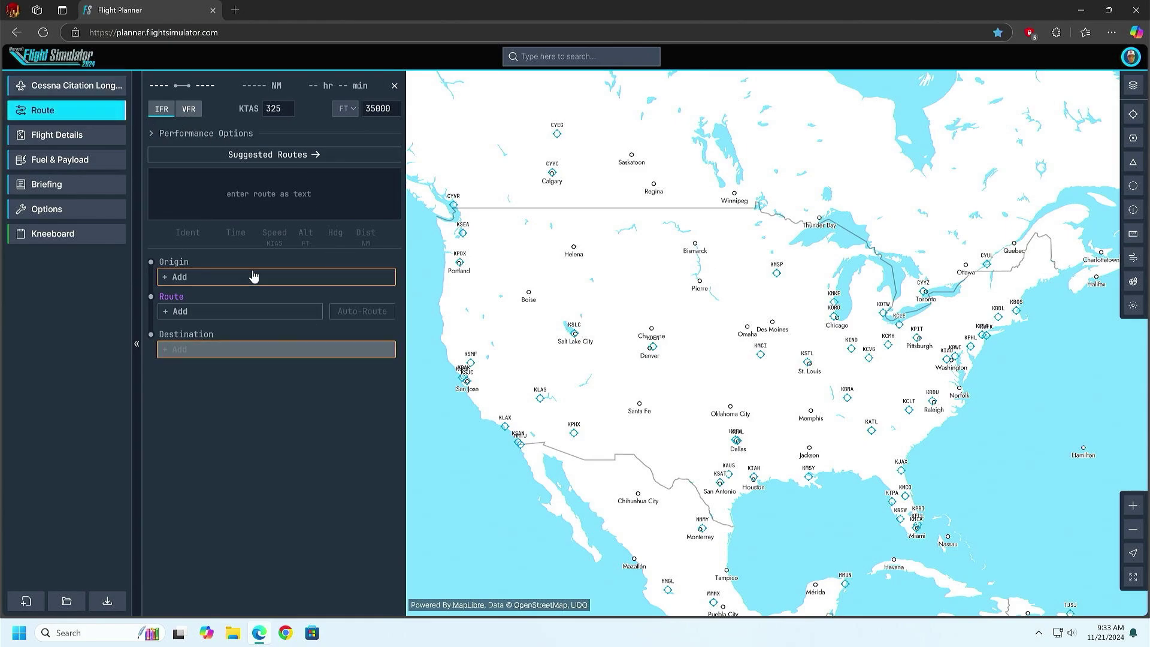
# Make Telluride Rgnl (KTEX, runway 09) the origin and pan the map toward Salt Lake City.
pyautogui.click(220, 280)
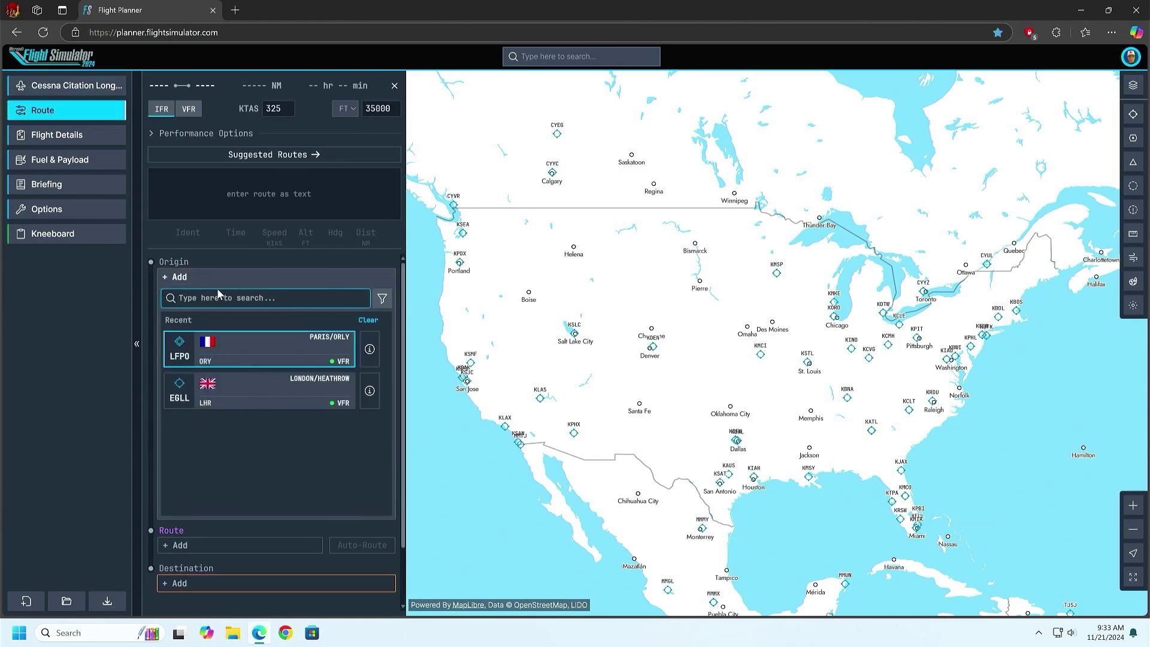
pyautogui.write('KTEX')
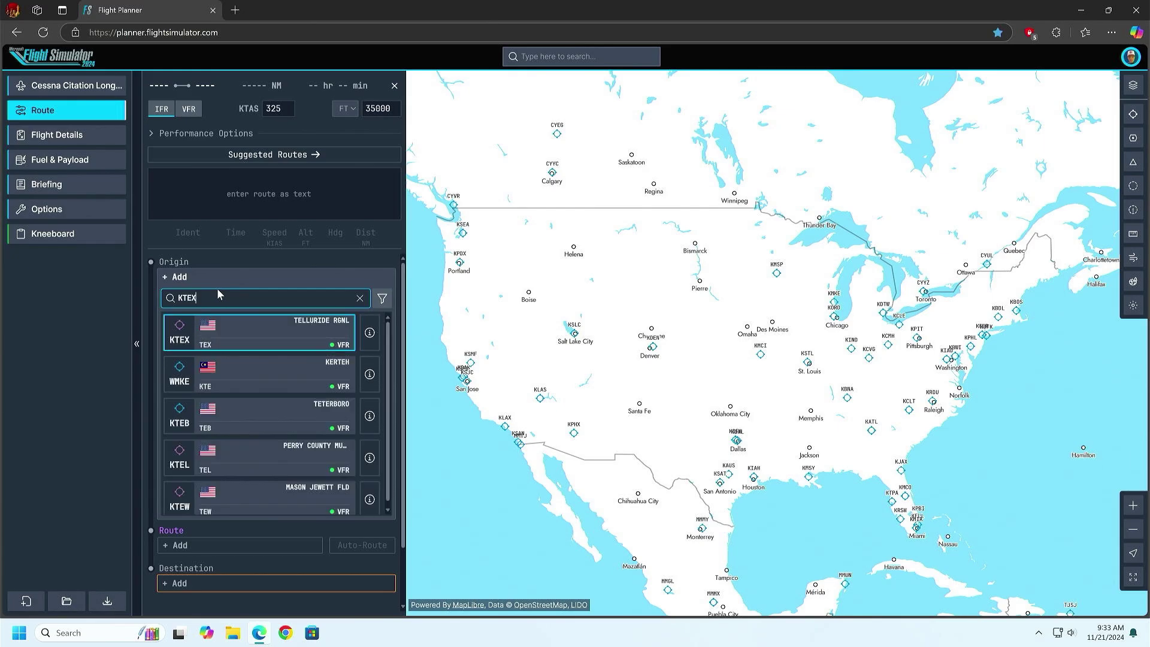
pyautogui.click(258, 343)
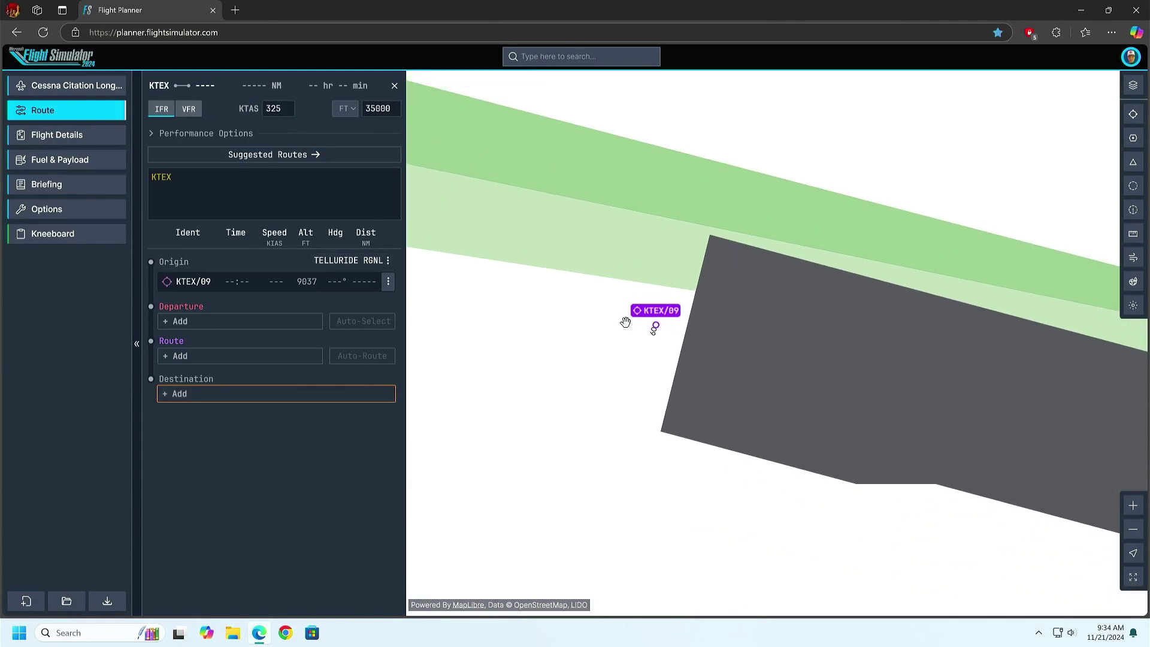
pyautogui.scroll(-5, 624, 323)
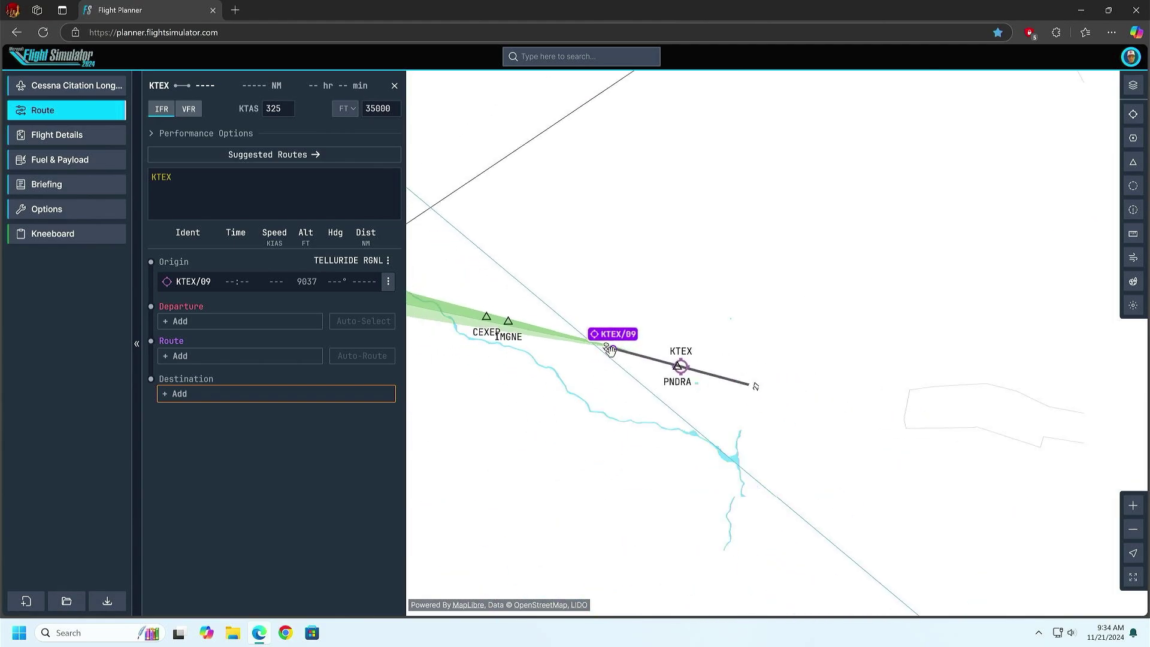
pyautogui.scroll(-8, 610, 351)
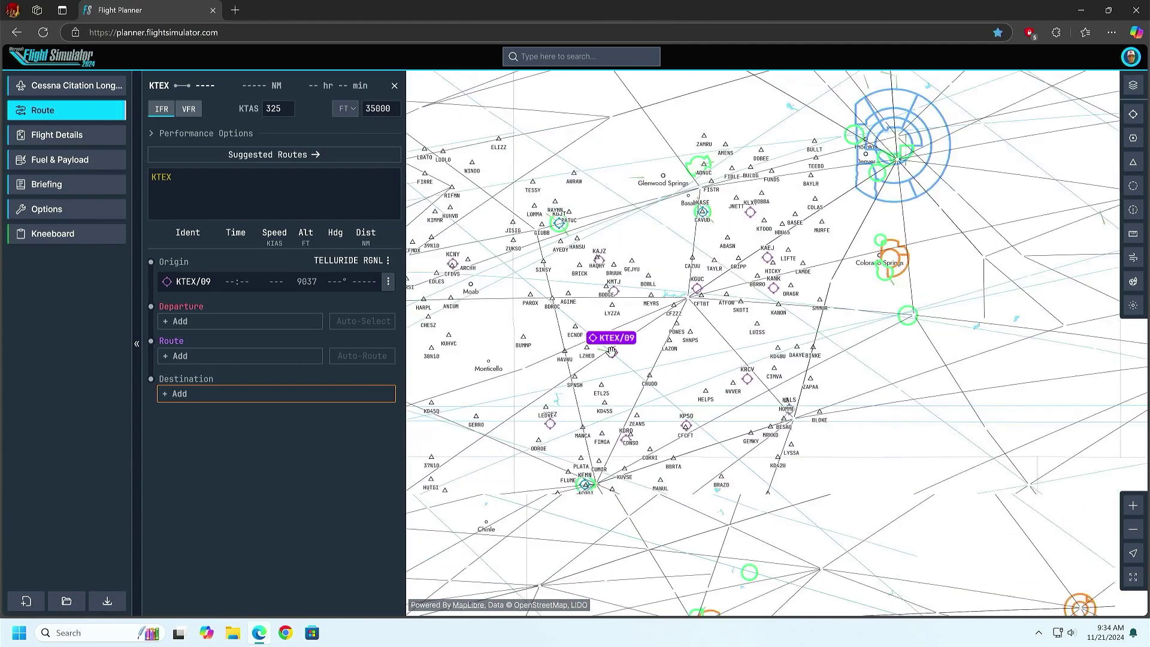
pyautogui.moveTo(612, 352); pyautogui.dragTo(674, 393)
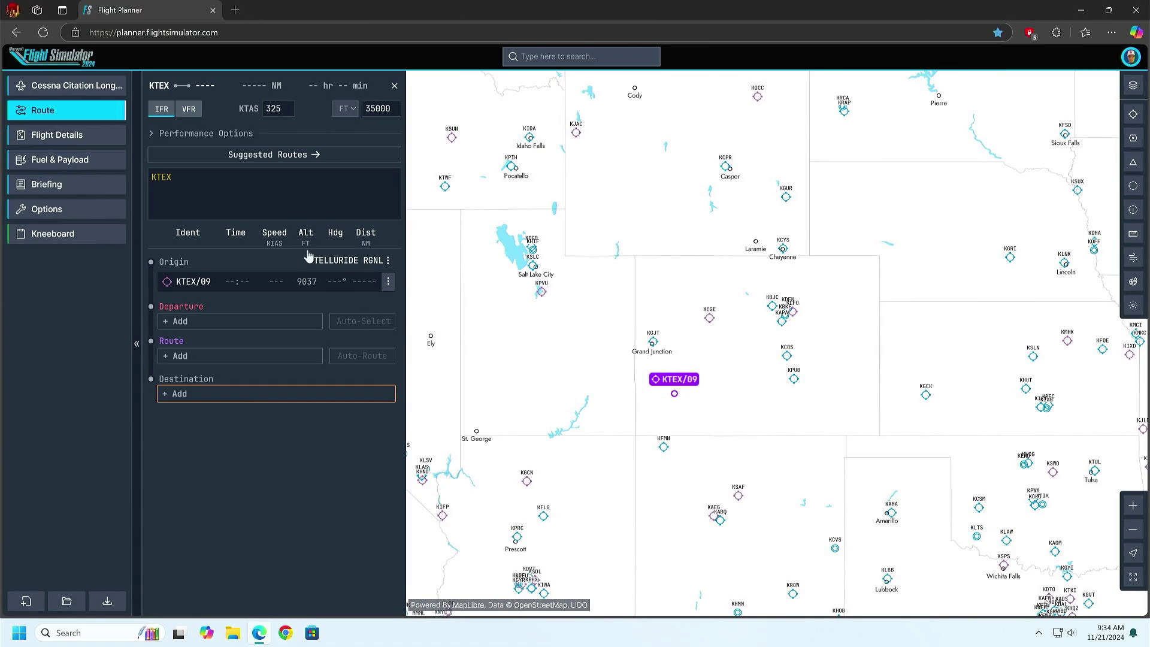
# Set KSLC (runway 16L) as destination and auto-route via PNDRA, ETL, V382, JNC and TCH.
pyautogui.click(227, 393)
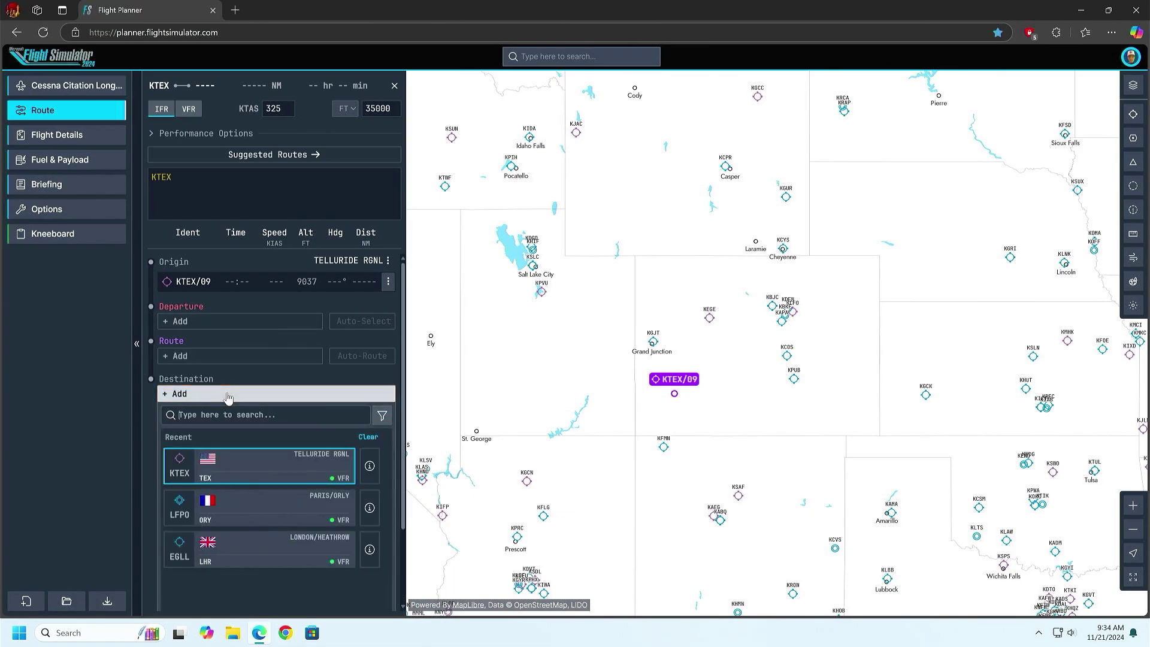
pyautogui.write('kslc')
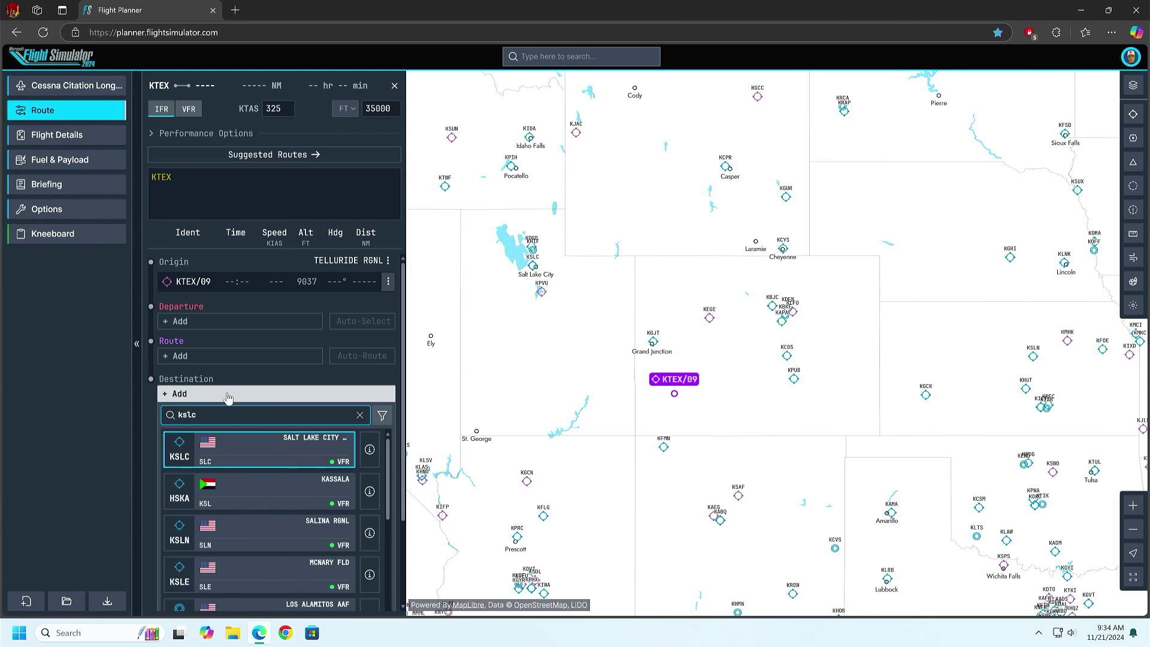
pyautogui.click(242, 449)
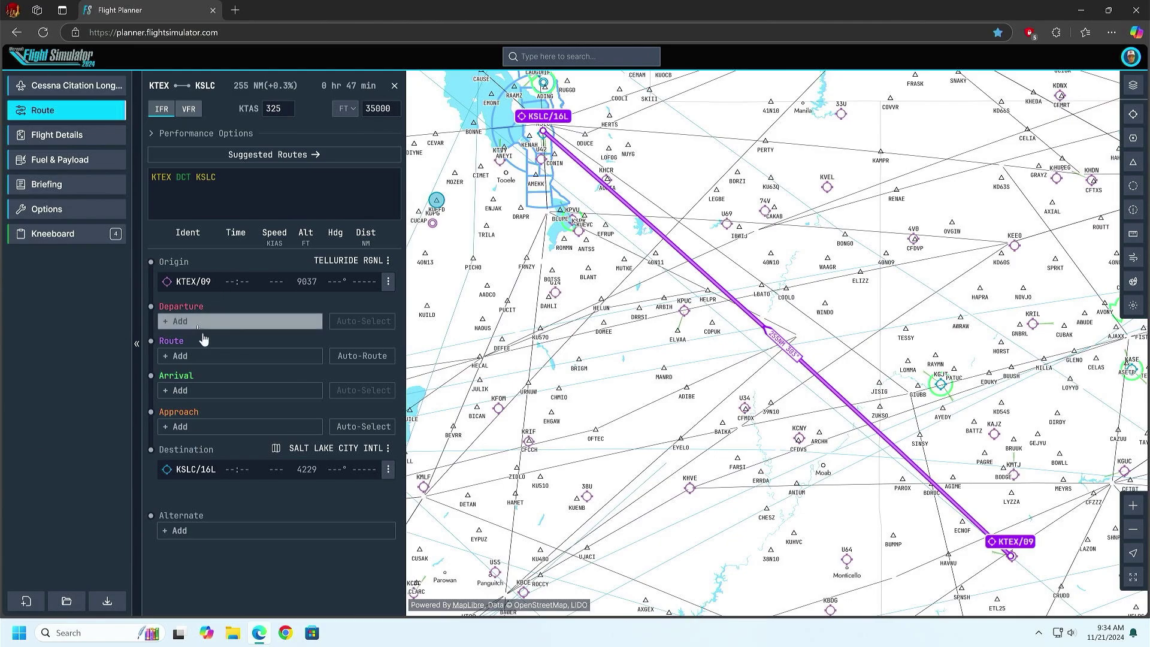
pyautogui.click(368, 357)
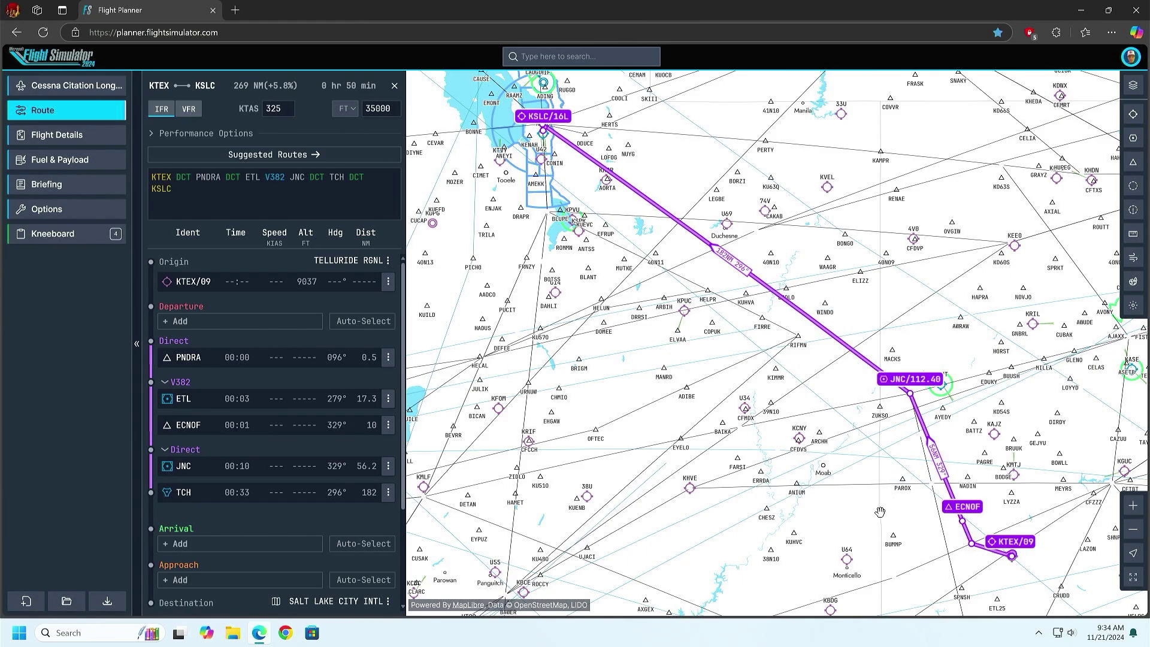
pyautogui.scroll(-3, 746, 482)
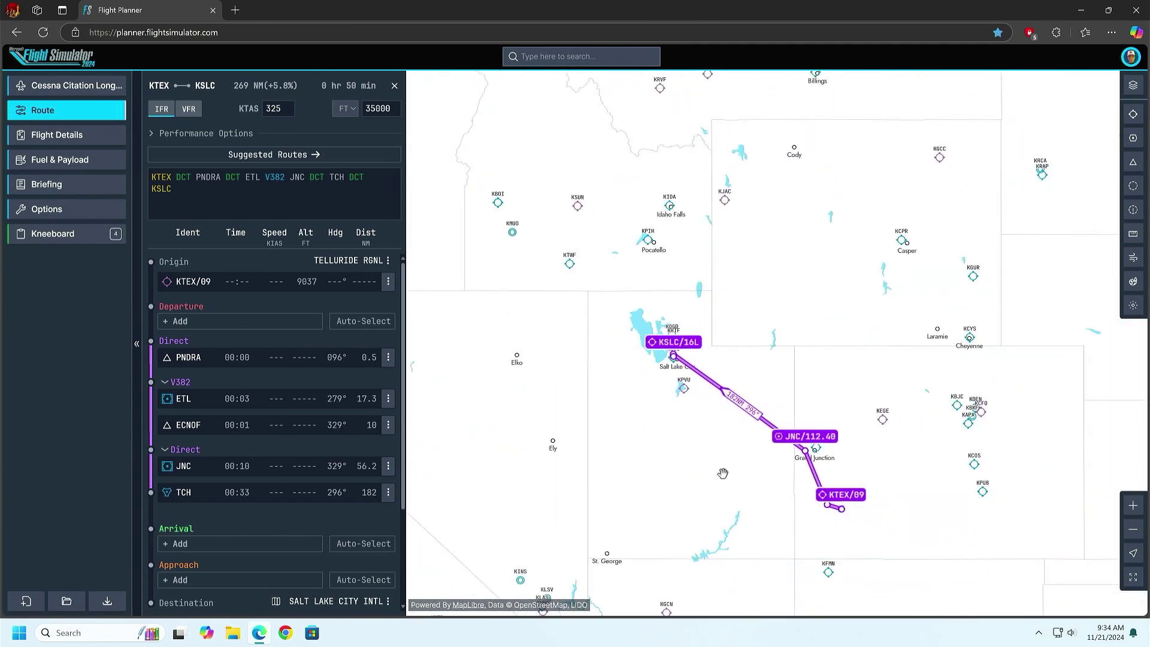
pyautogui.scroll(-2, 713, 431)
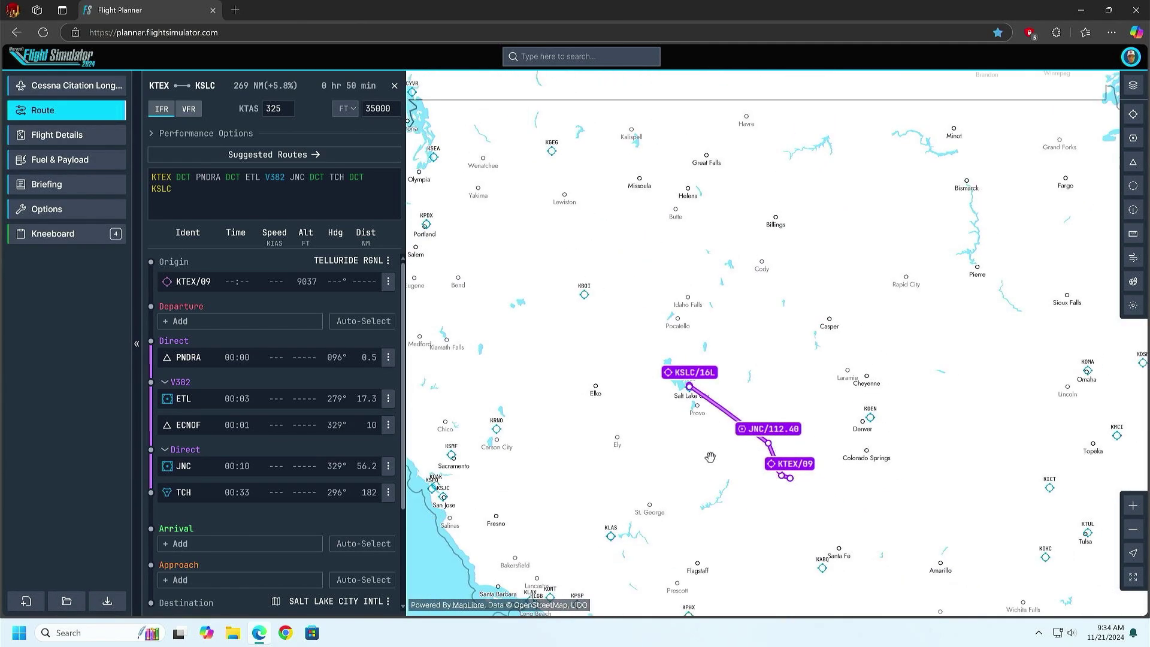
pyautogui.scroll(3, 711, 456)
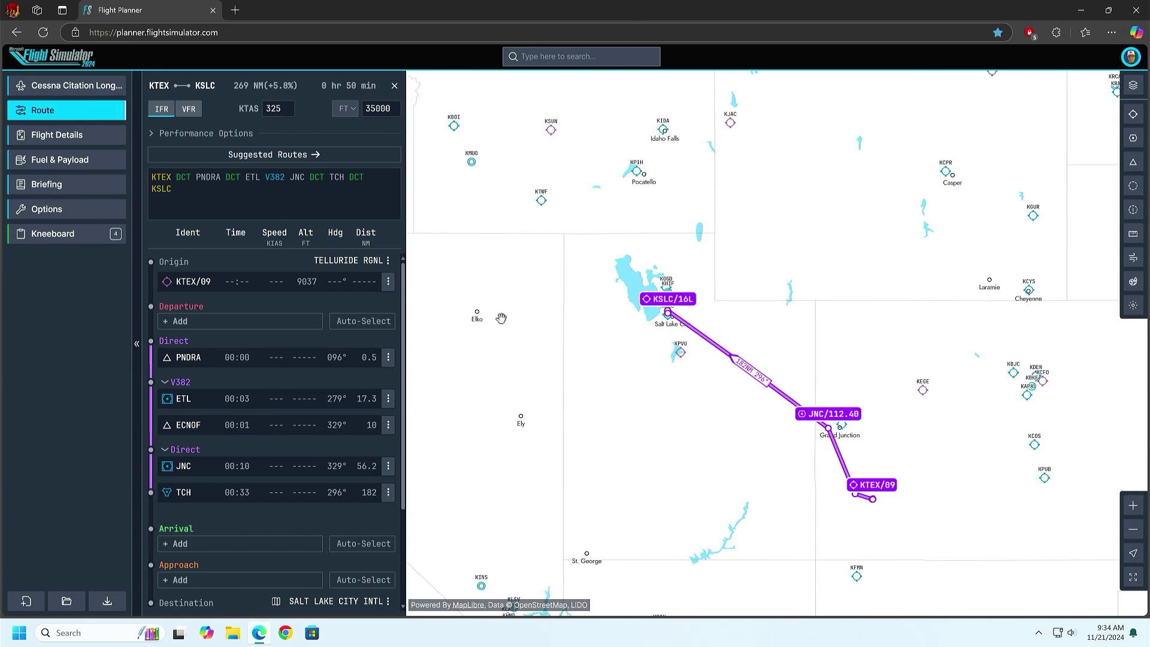
pyautogui.scroll(-1, 230, 507)
pyautogui.scroll(-2, 229, 505)
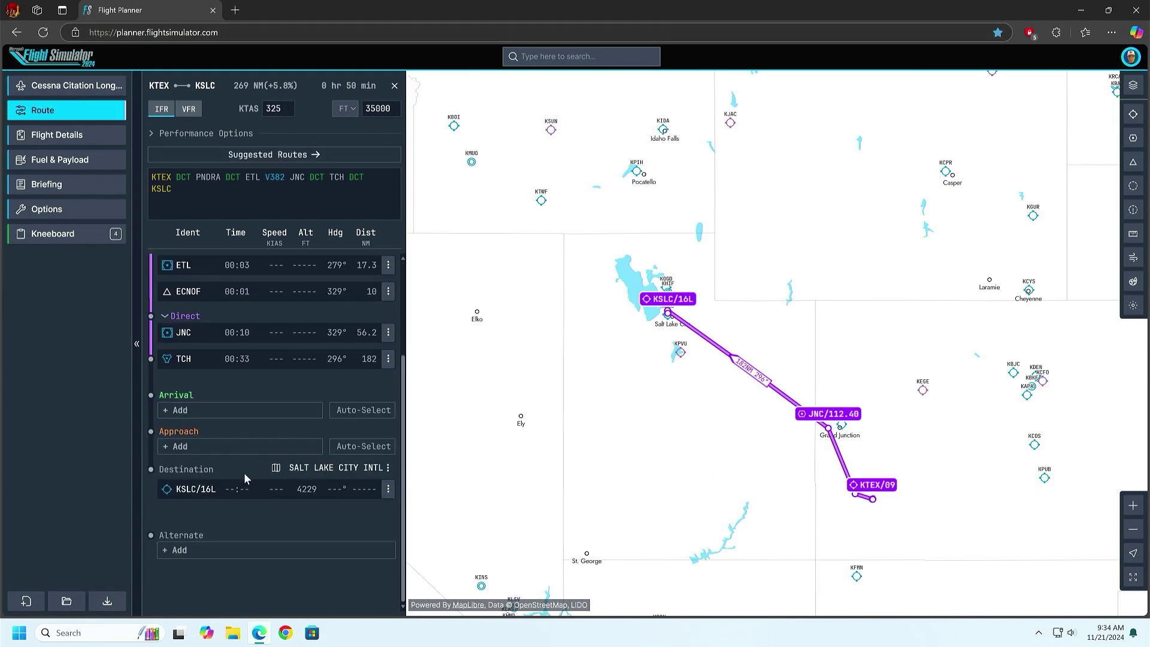
pyautogui.scroll(3, 626, 319)
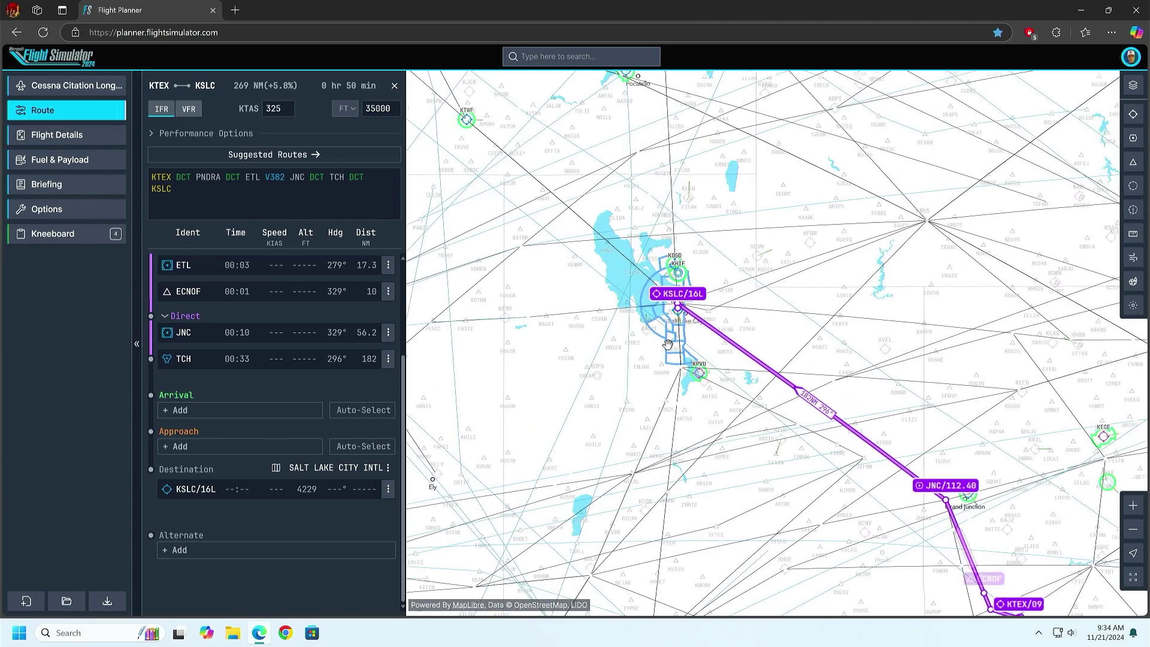
pyautogui.scroll(1, 733, 397)
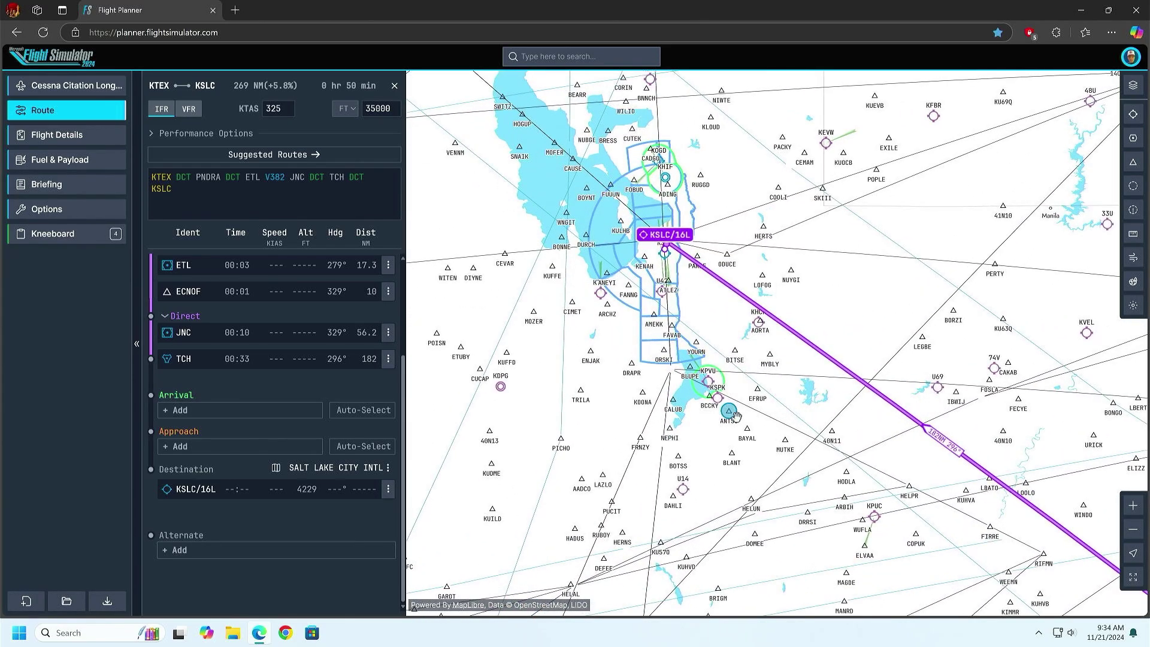
pyautogui.scroll(1, 736, 413)
pyautogui.moveTo(686, 119); pyautogui.dragTo(670, 250)
pyautogui.scroll(1, 623, 225)
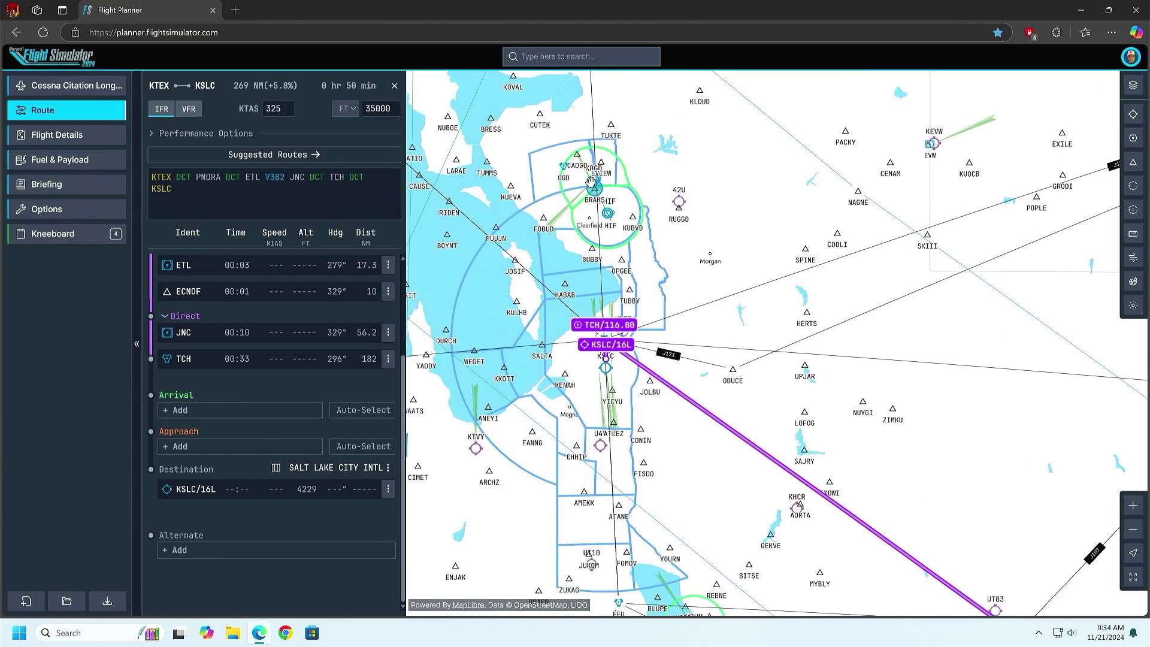
pyautogui.scroll(1, 591, 181)
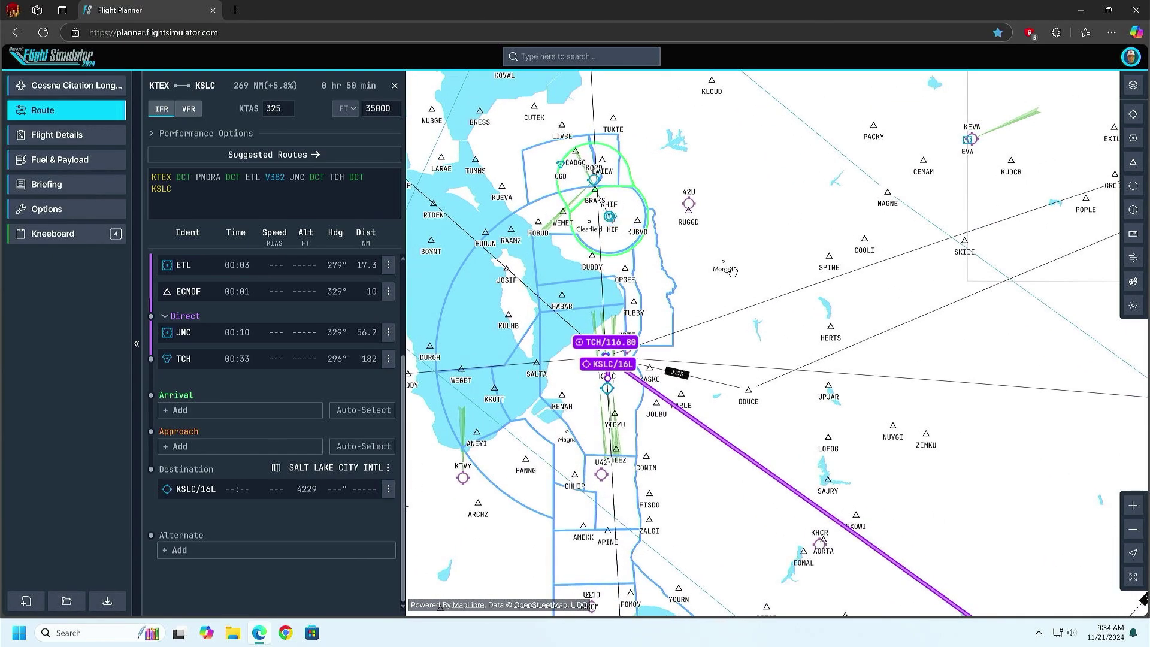
# Add KHIF Hill AFB as alternate, routed VUTAH TCH V21 KAYZE, and frame the whole route.
pyautogui.click(322, 551)
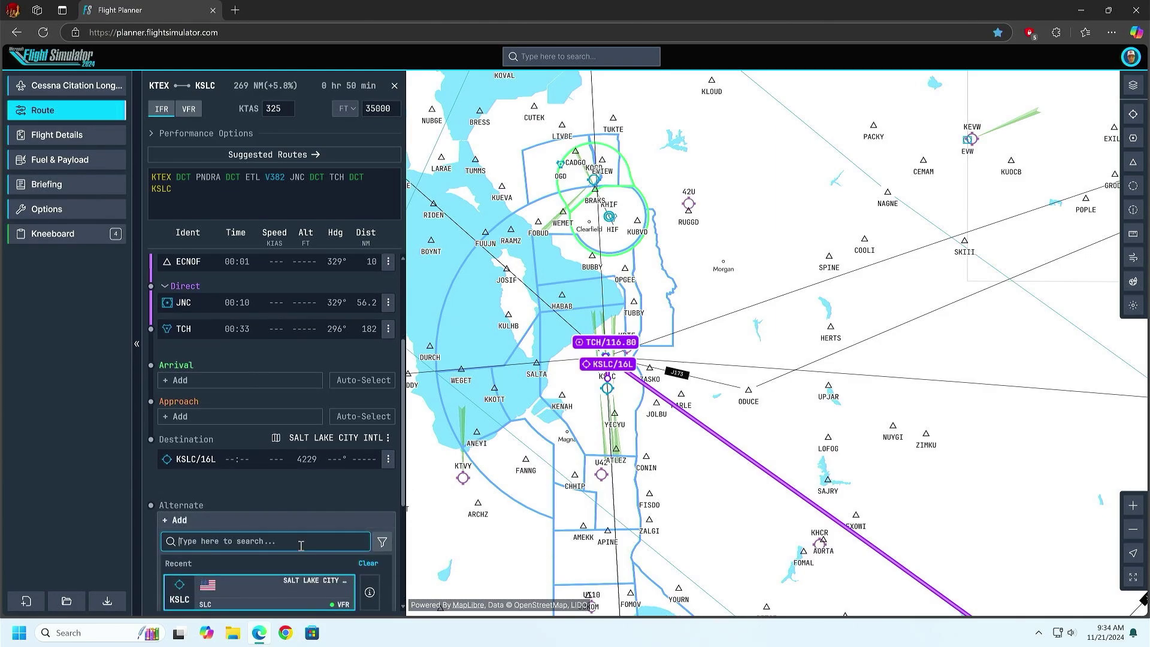
pyautogui.write('khif')
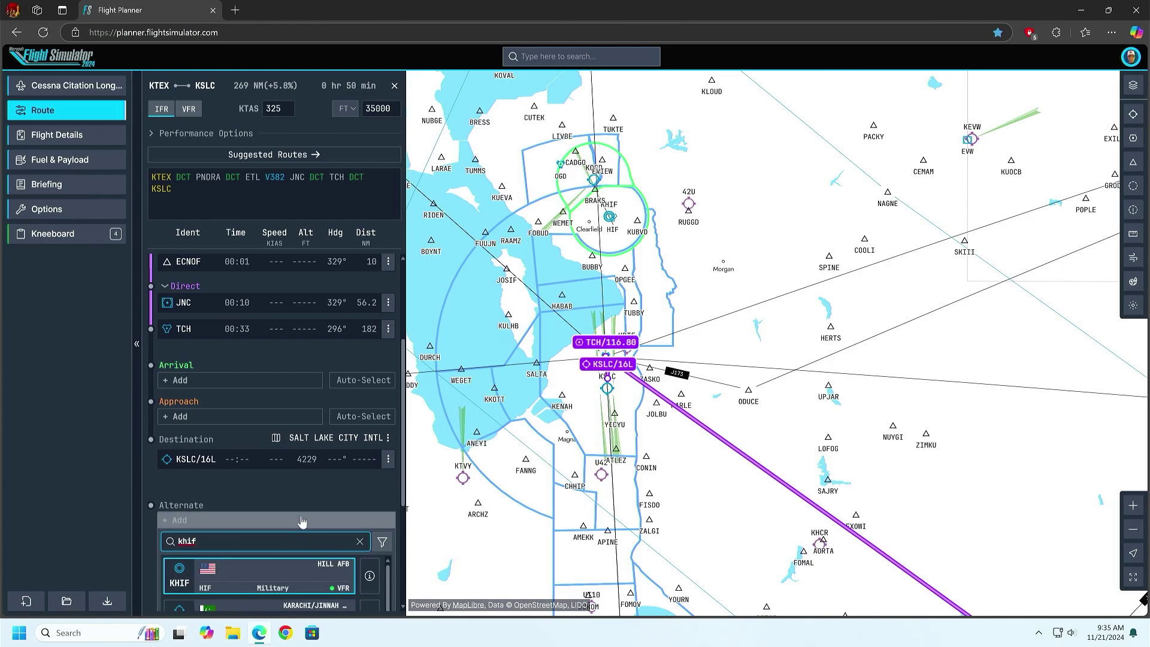
pyautogui.click(290, 574)
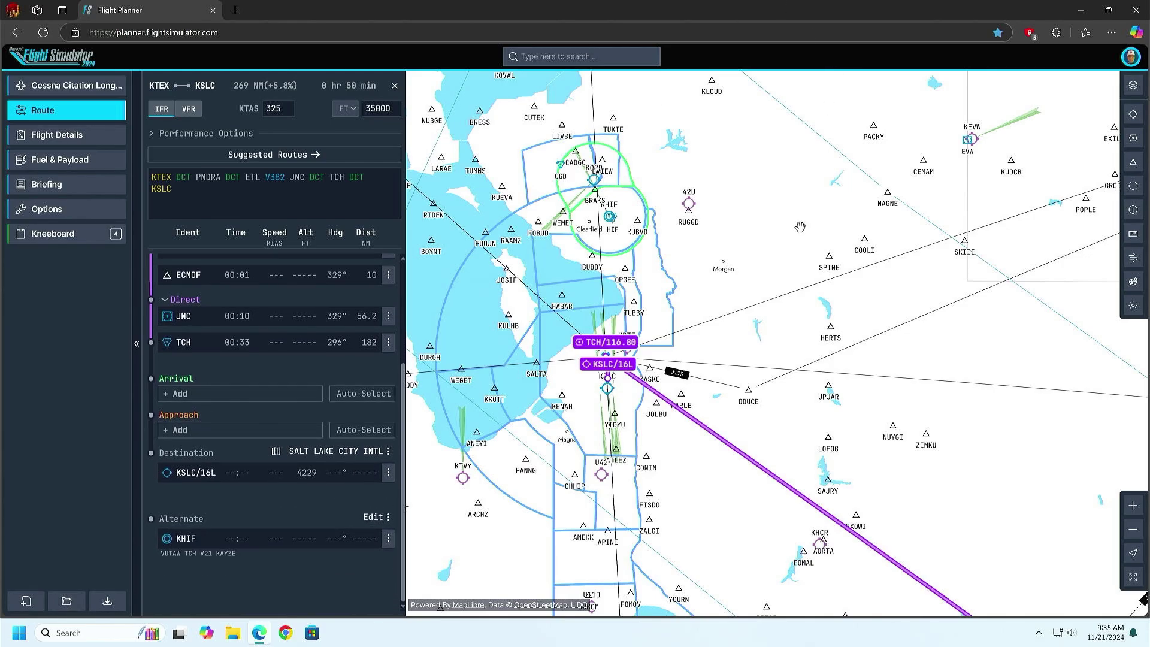
pyautogui.scroll(3, 689, 300)
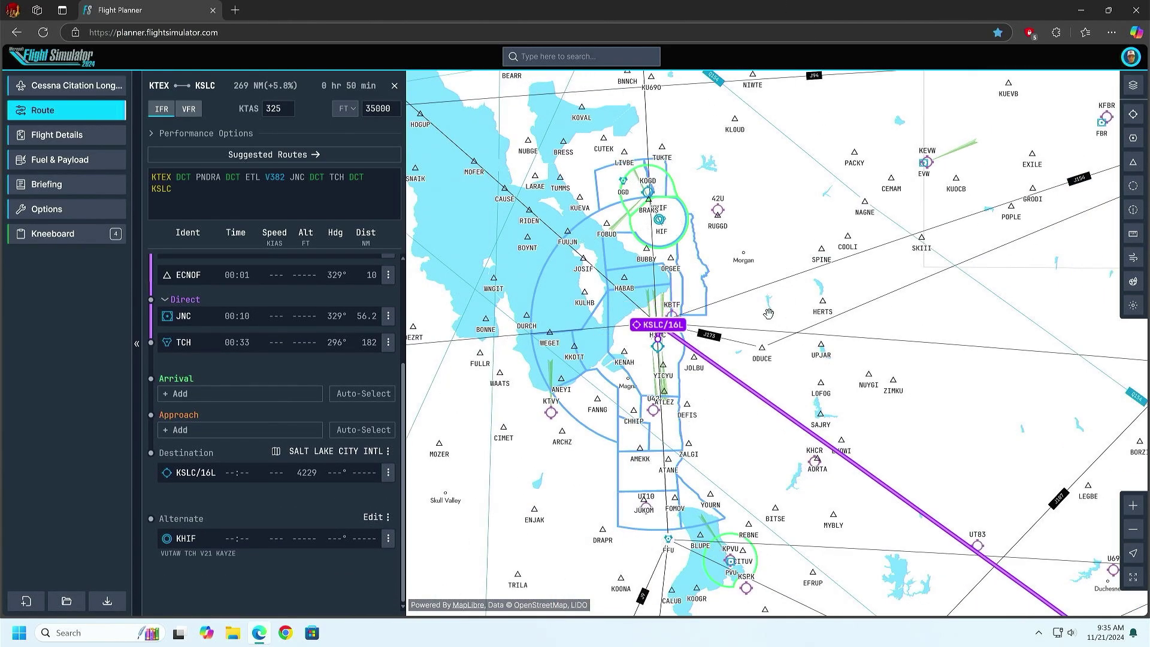
pyautogui.scroll(-8, 767, 318)
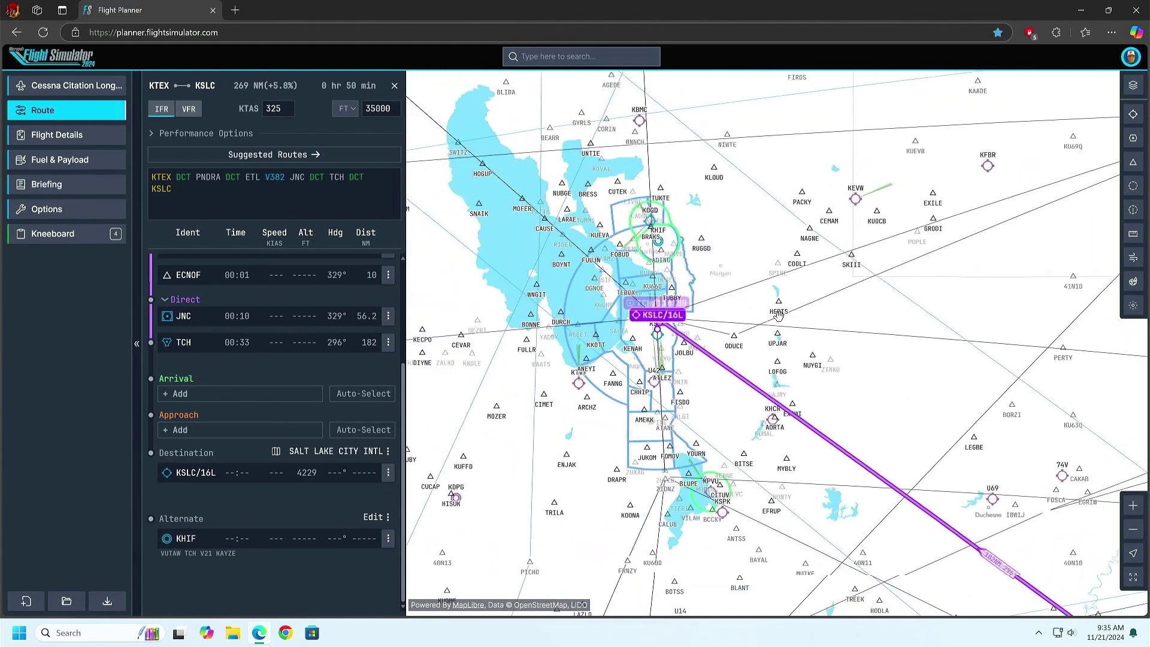
pyautogui.moveTo(1015, 367); pyautogui.dragTo(735, 214)
pyautogui.scroll(-3, 735, 214)
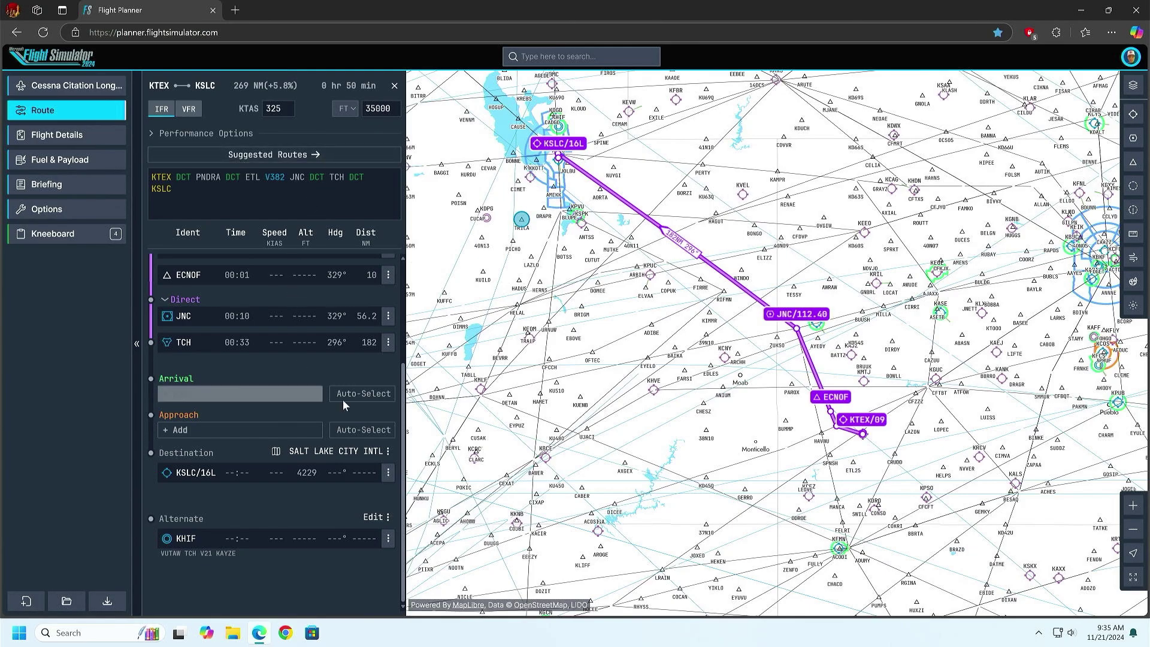
# Apply the suggested route KTEX PNDRA ETL V382 JNC J15 TCH KSLC.
pyautogui.click(333, 155)
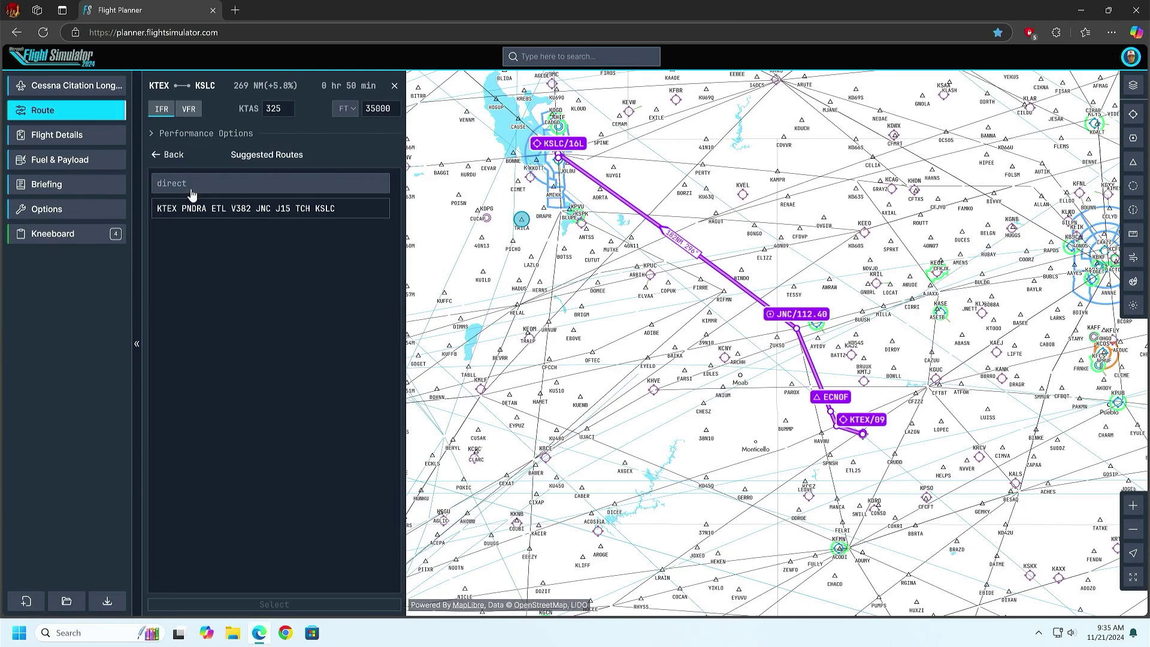
pyautogui.click(168, 213)
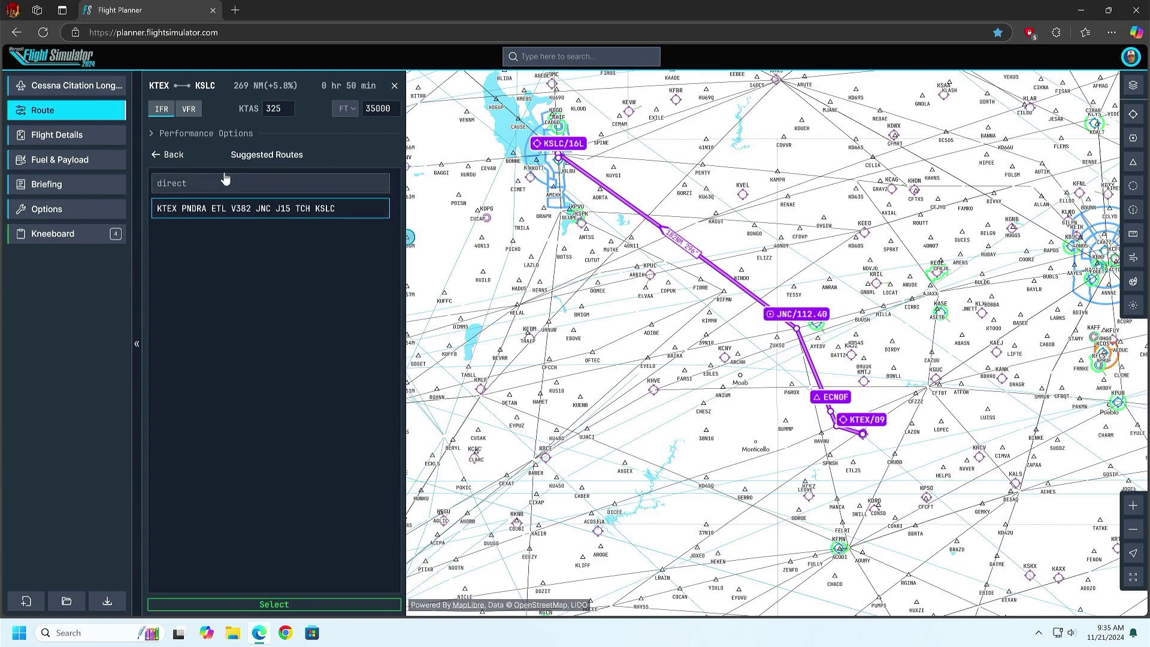
pyautogui.click(166, 155)
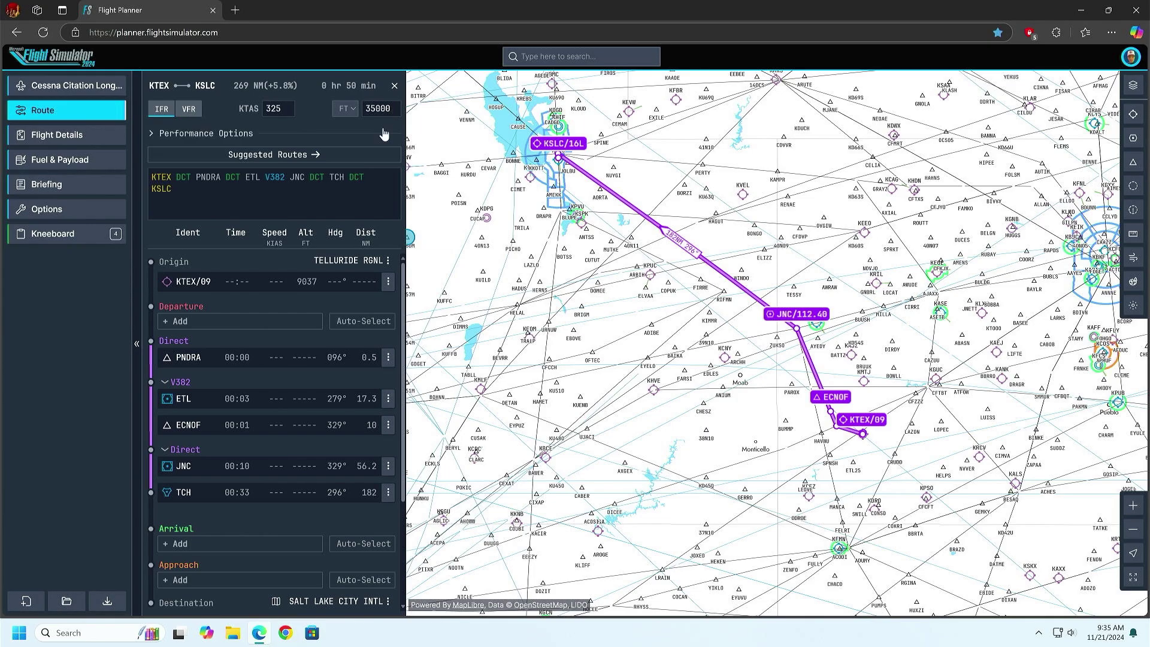
# Change the cruise altitude from 35000 to 34000 ft.
pyautogui.click(381, 108)
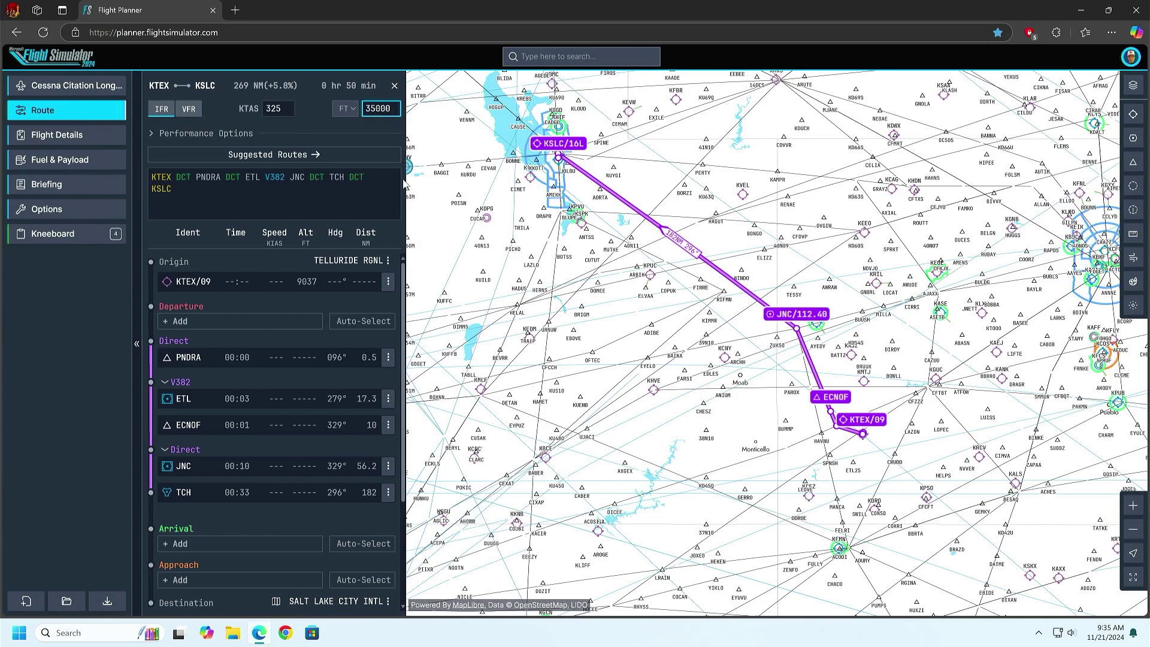
pyautogui.press('BackSpace')
pyautogui.write('4')
pyautogui.click(311, 107)
pyautogui.scroll(-3, 296, 339)
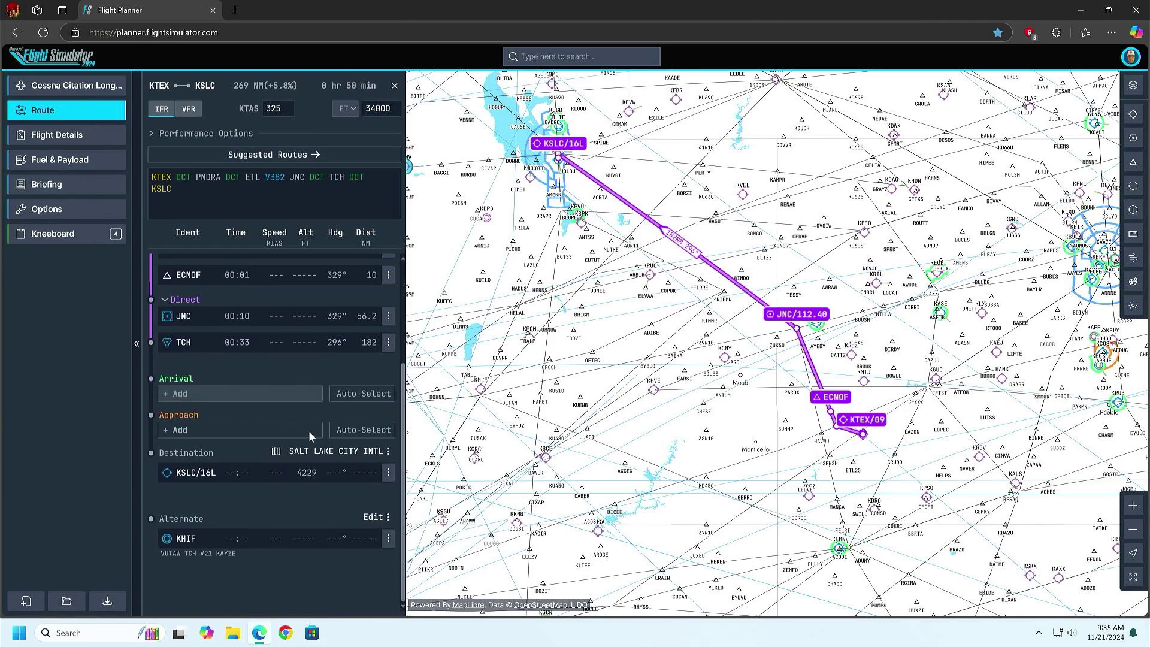
pyautogui.scroll(3, 318, 462)
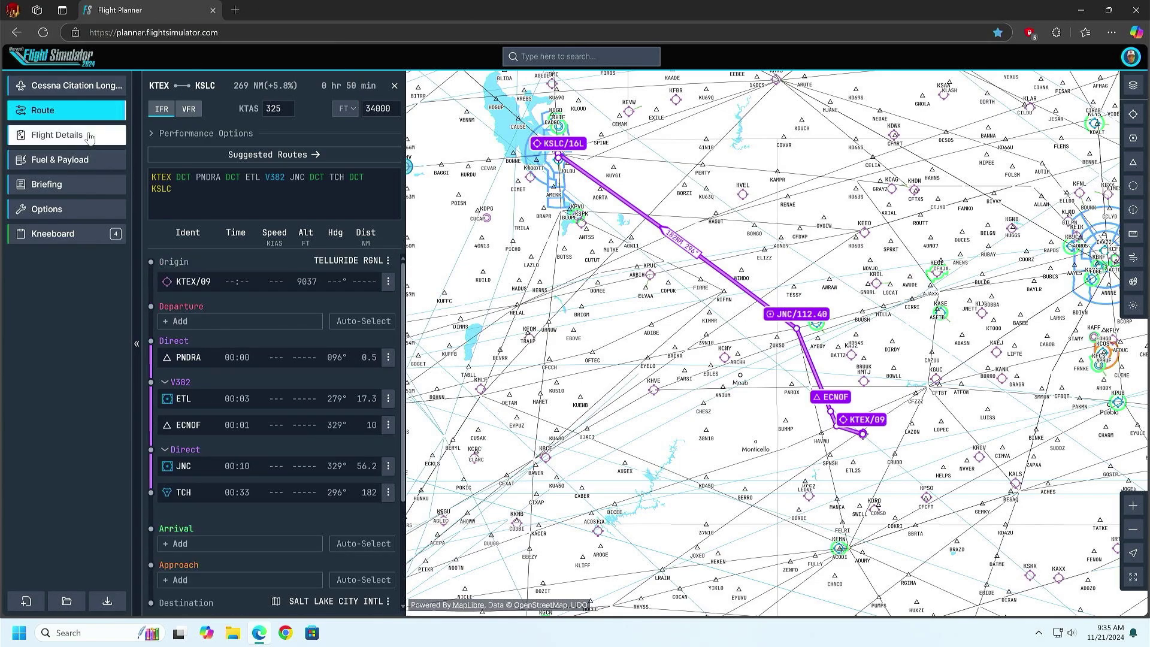
# Check flight details with airline left as Private, then view Fuel & Payload (block fuel 0 gal).
pyautogui.click(63, 135)
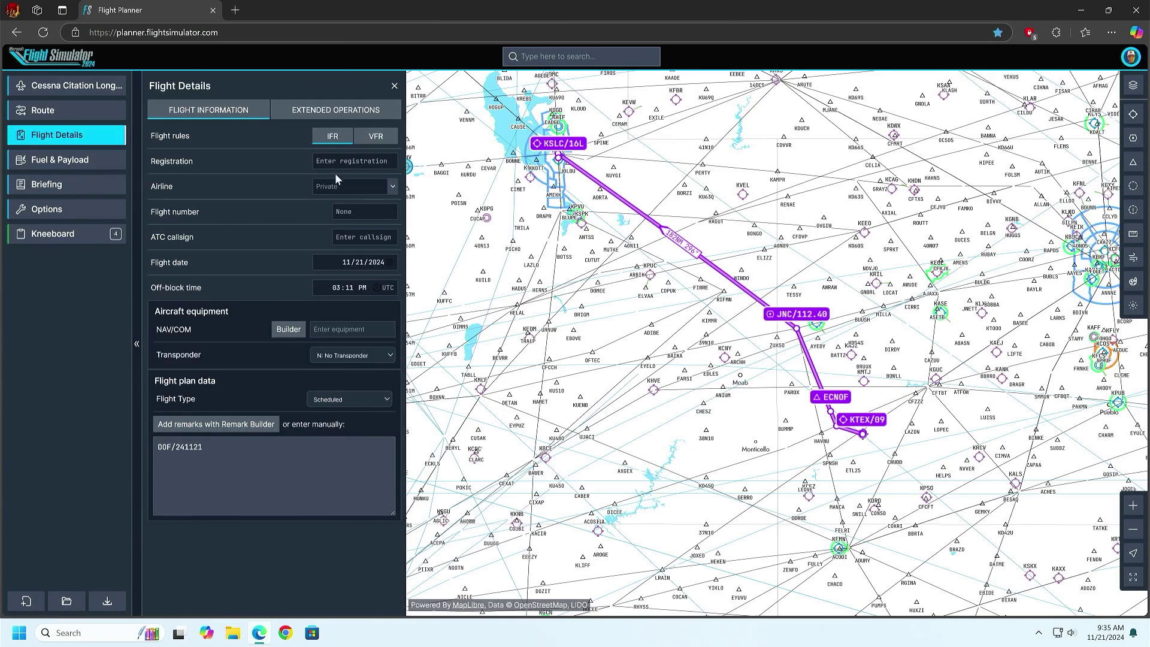
pyautogui.click(391, 187)
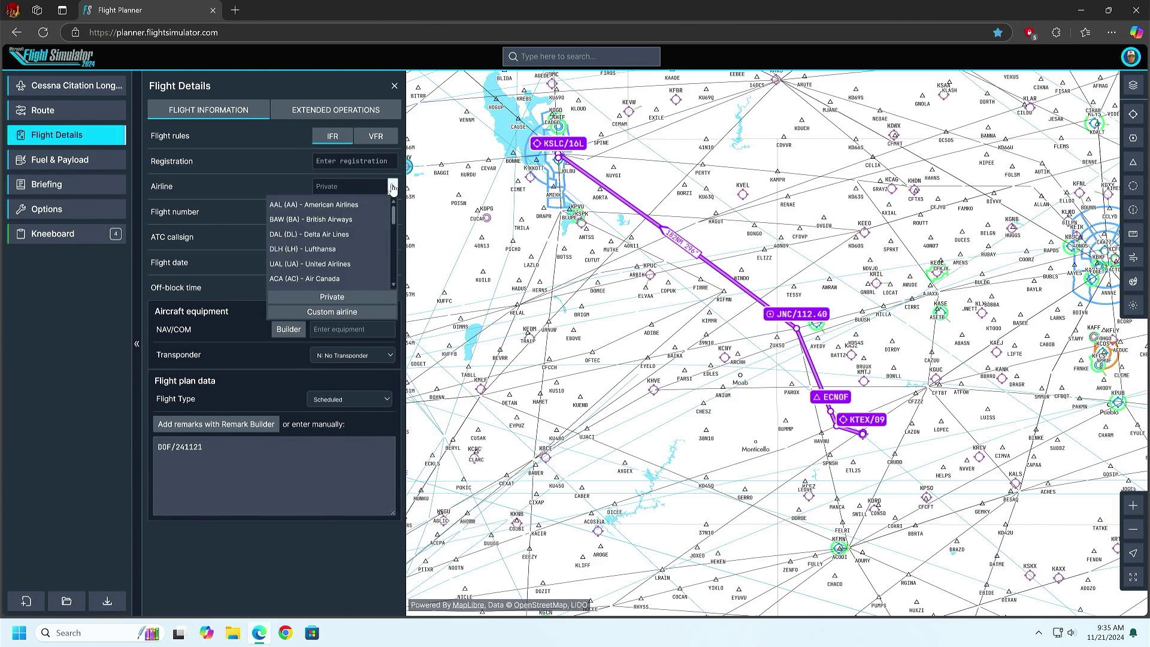
pyautogui.click(393, 188)
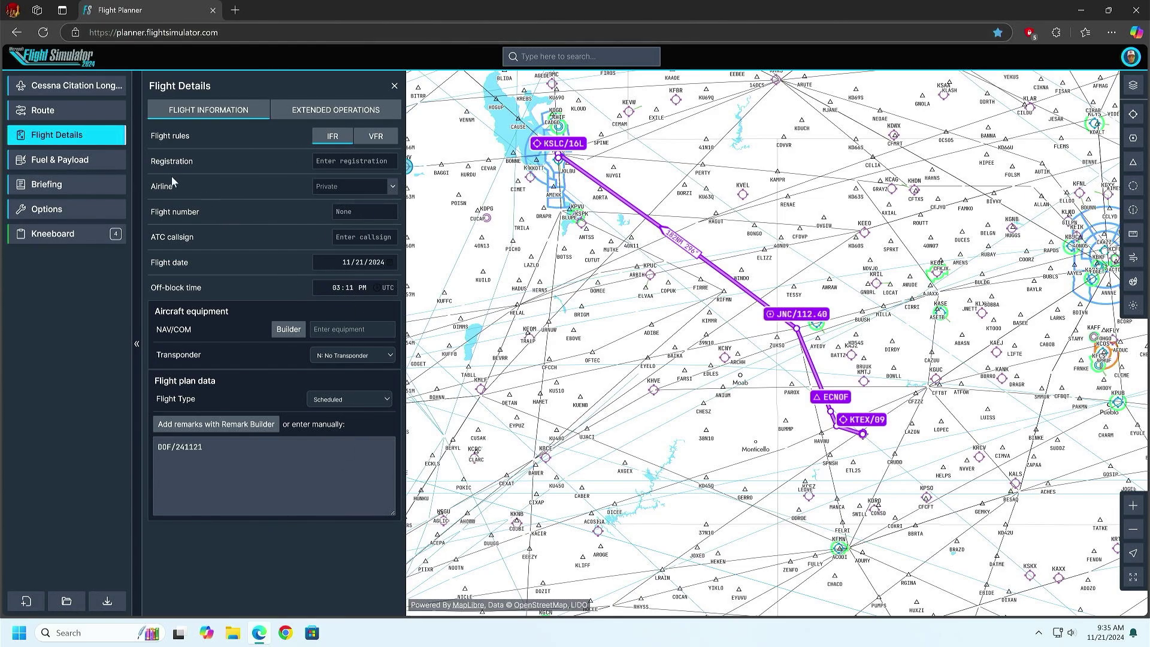
pyautogui.click(100, 160)
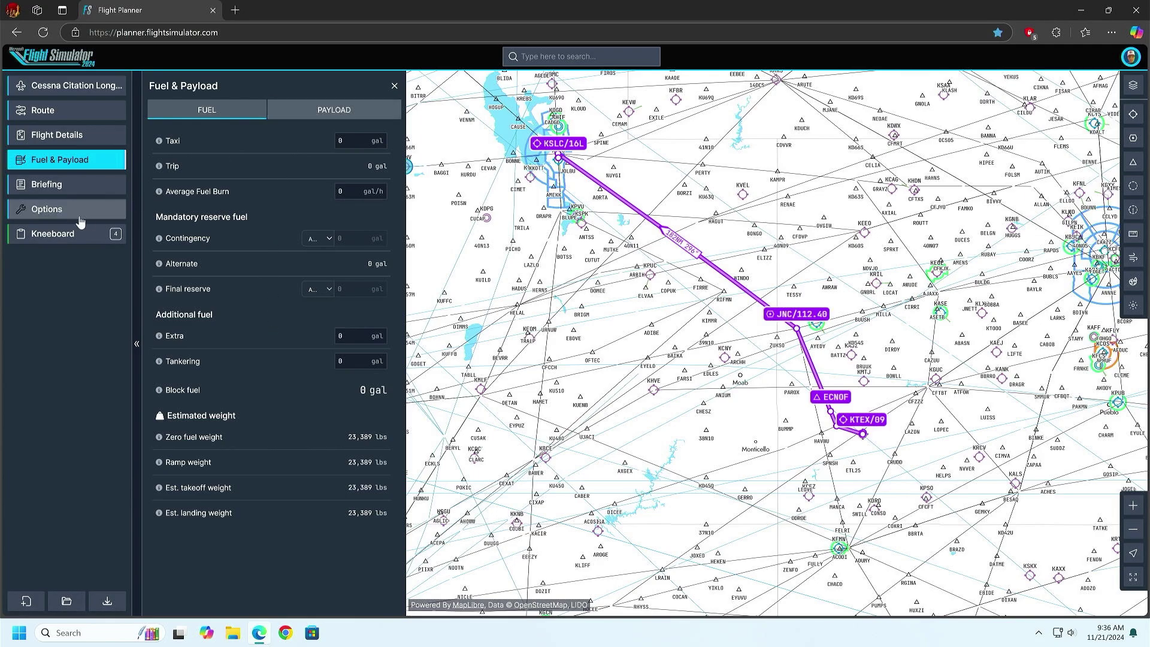
# Scroll through the briefing OFP, then return to the route legs PNDRA, ETL, ECNOF, JNC, TCH.
pyautogui.click(60, 184)
pyautogui.scroll(-5, 217, 238)
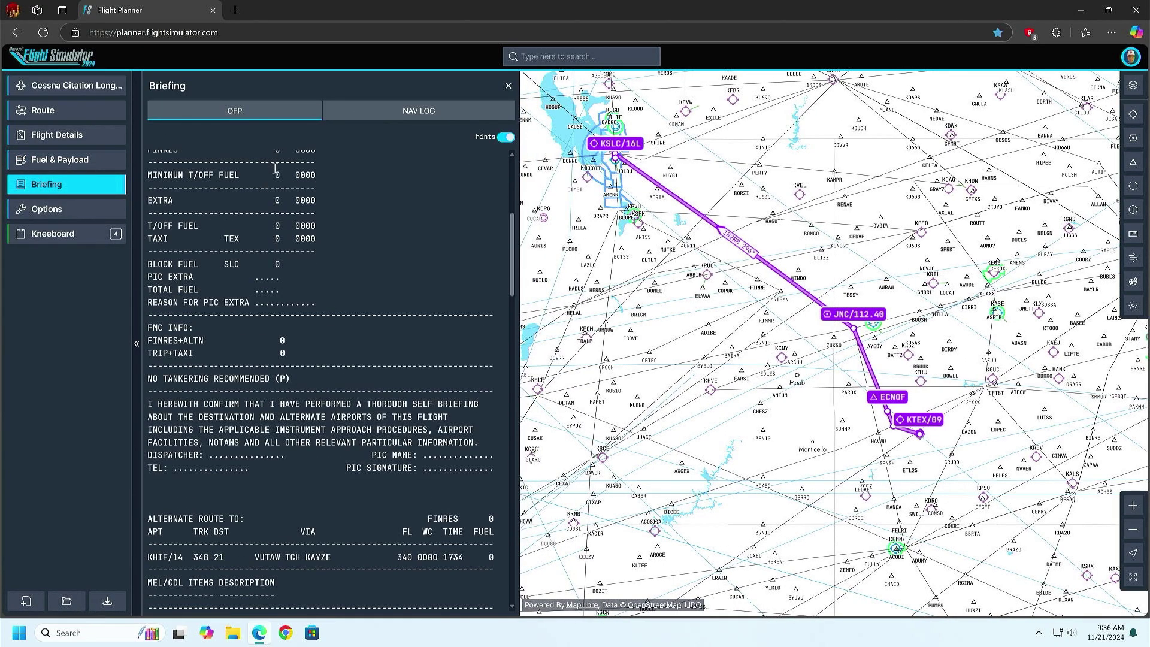
pyautogui.scroll(-10, 266, 243)
pyautogui.scroll(15, 266, 243)
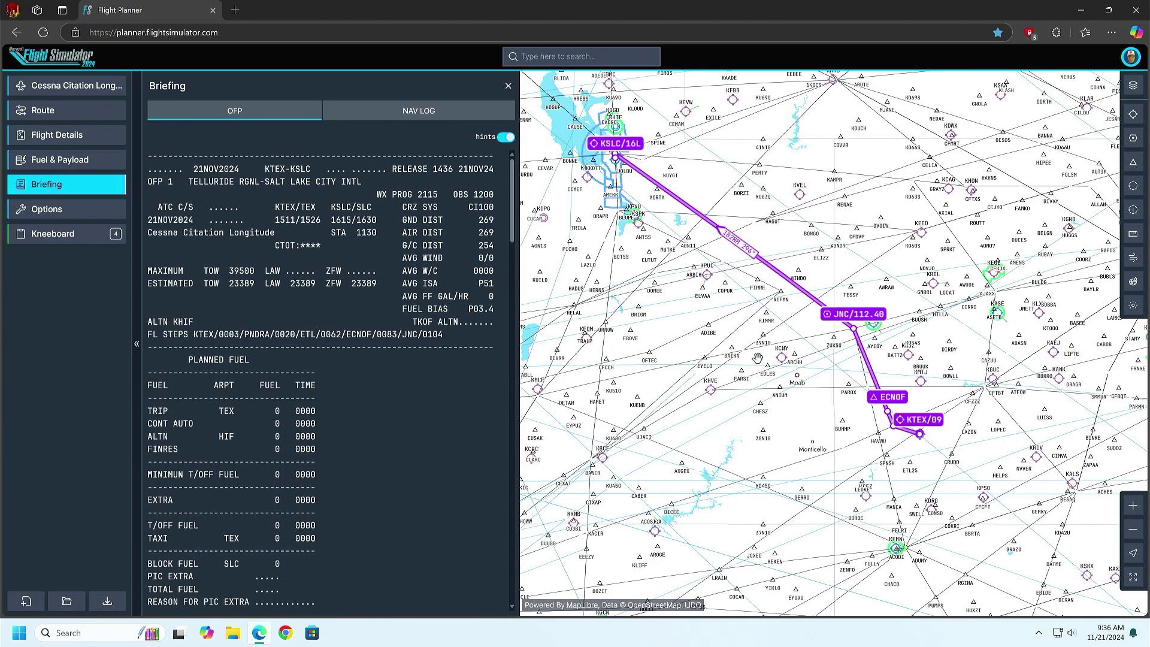
pyautogui.click(50, 109)
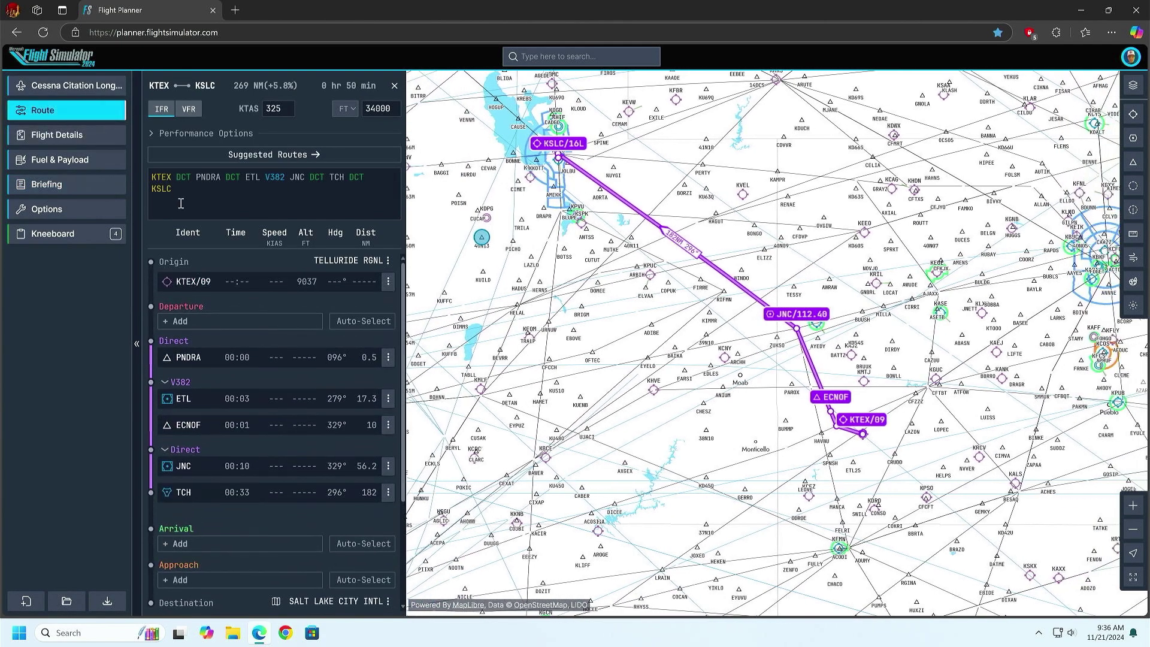
# Save the route as a new flight plan named 'KTER to KSLC'.
pyautogui.click(107, 602)
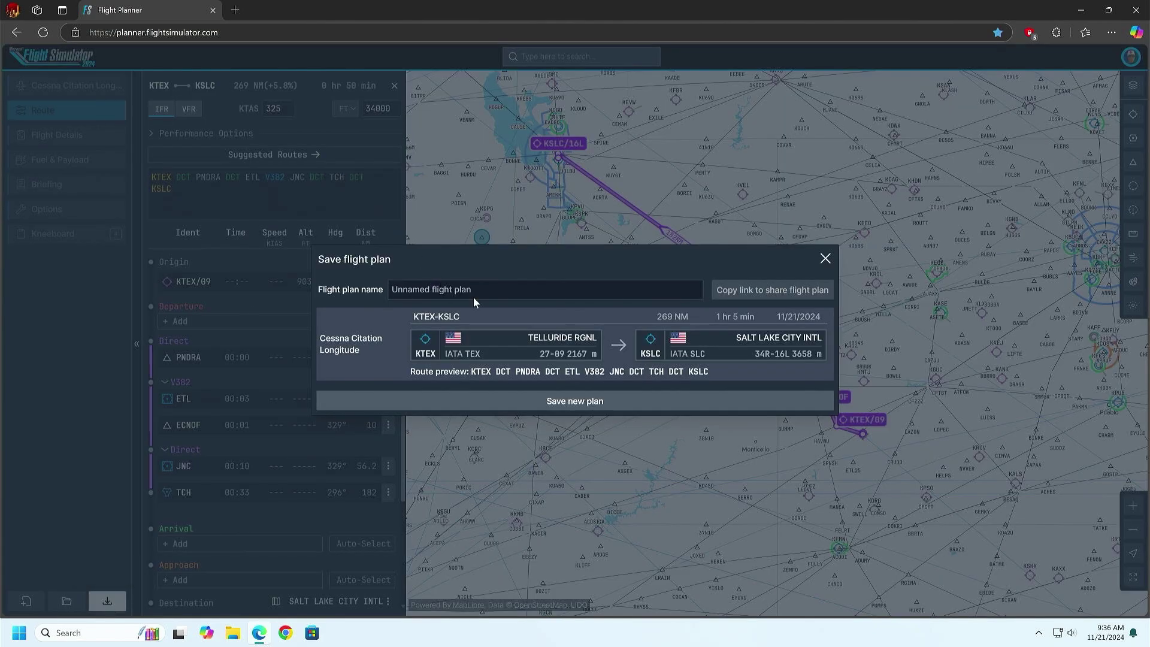
pyautogui.click(484, 288)
pyautogui.write('K')
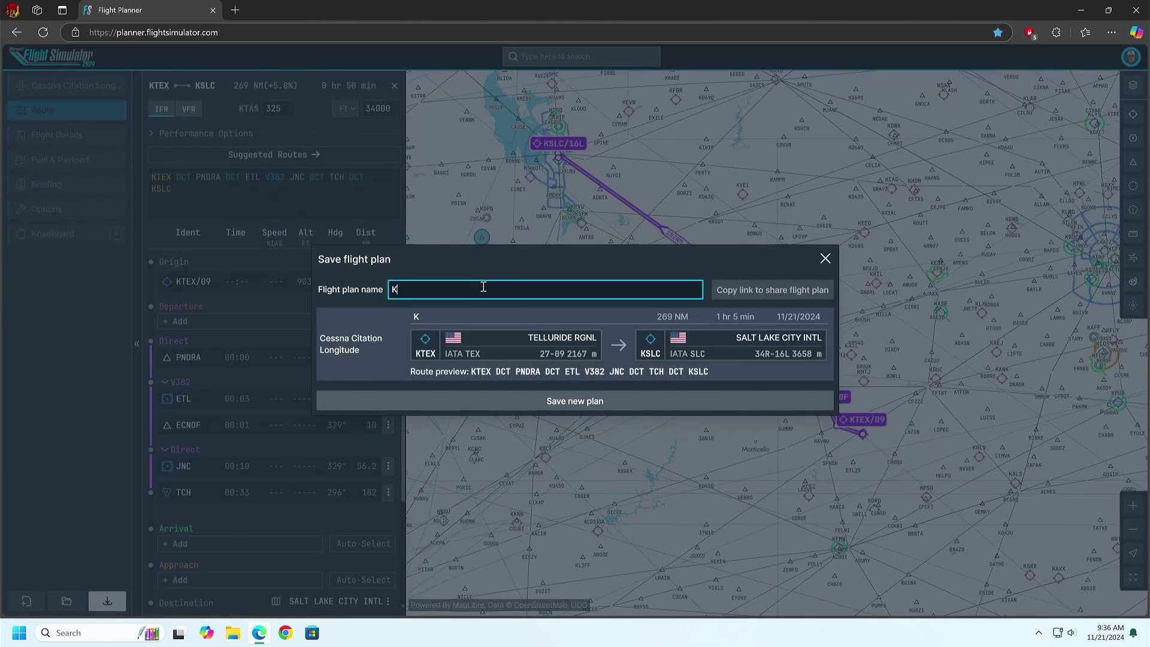
pyautogui.write('TER')
pyautogui.write(' to')
pyautogui.write(' KSLC')
pyautogui.click(596, 403)
pyautogui.click(578, 406)
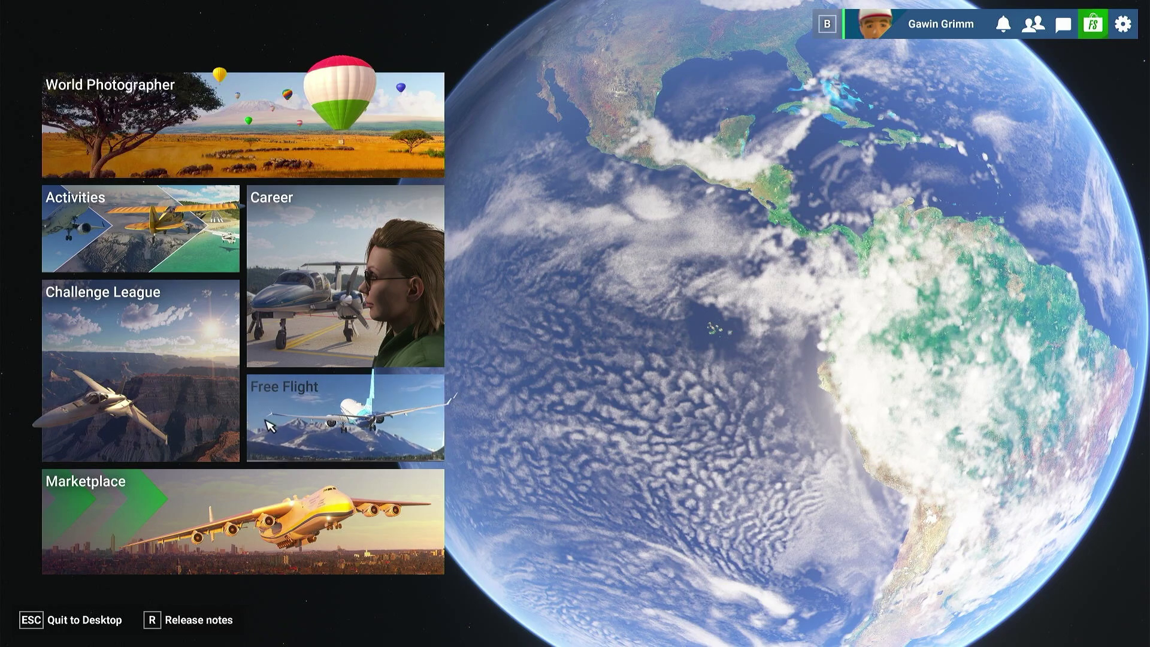
# In Free Flight, replace the Daher TBM 930 with the Cessna Citation Longitude and return to the globe.
pyautogui.click(373, 427)
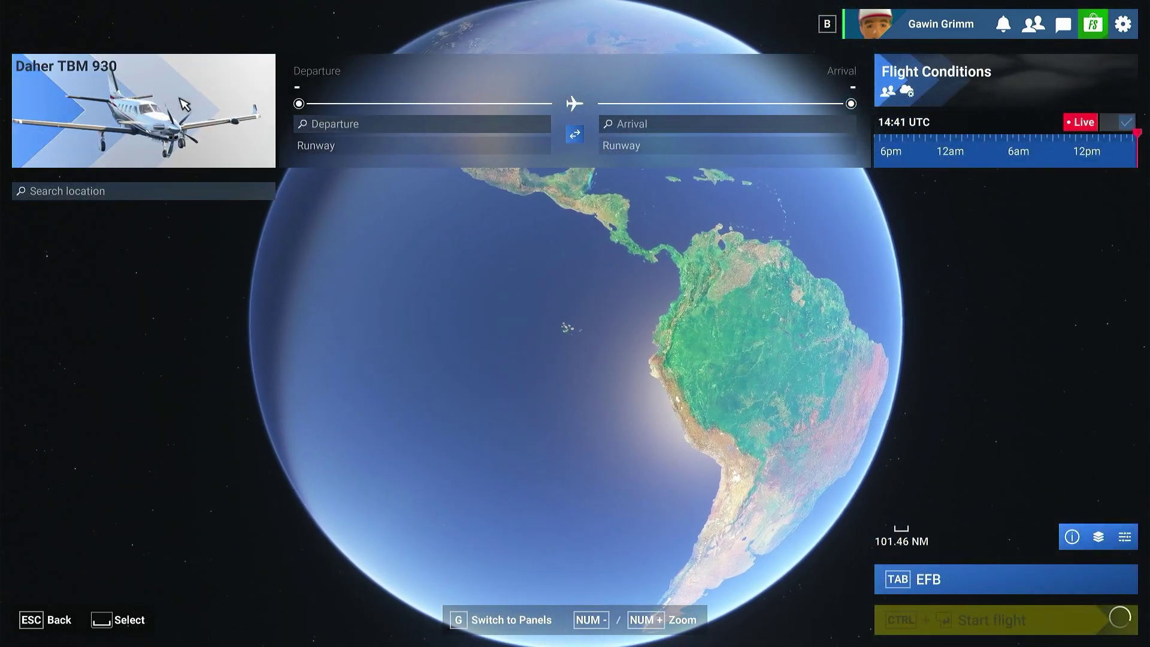
pyautogui.click(184, 105)
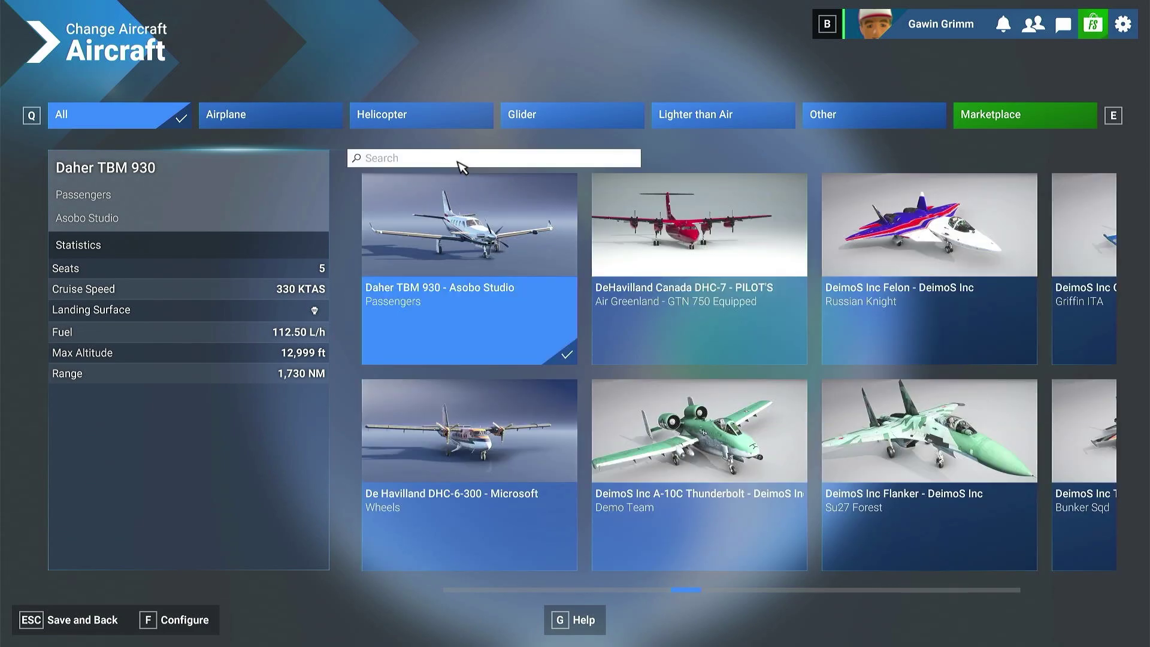
pyautogui.click(459, 161)
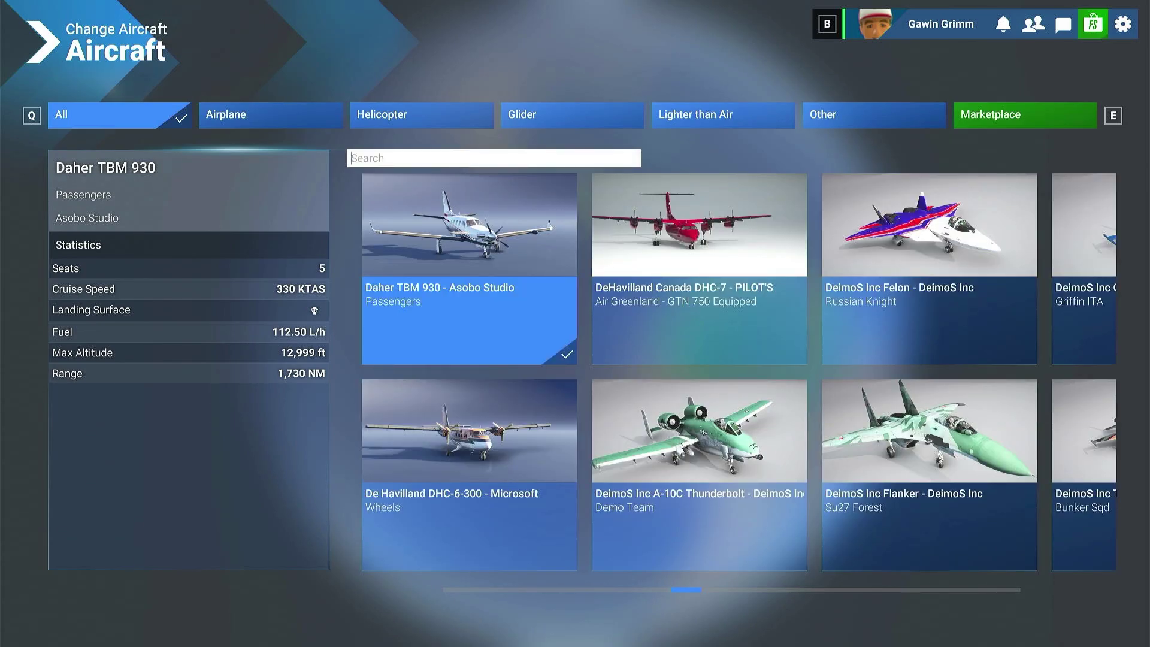
pyautogui.click(352, 158)
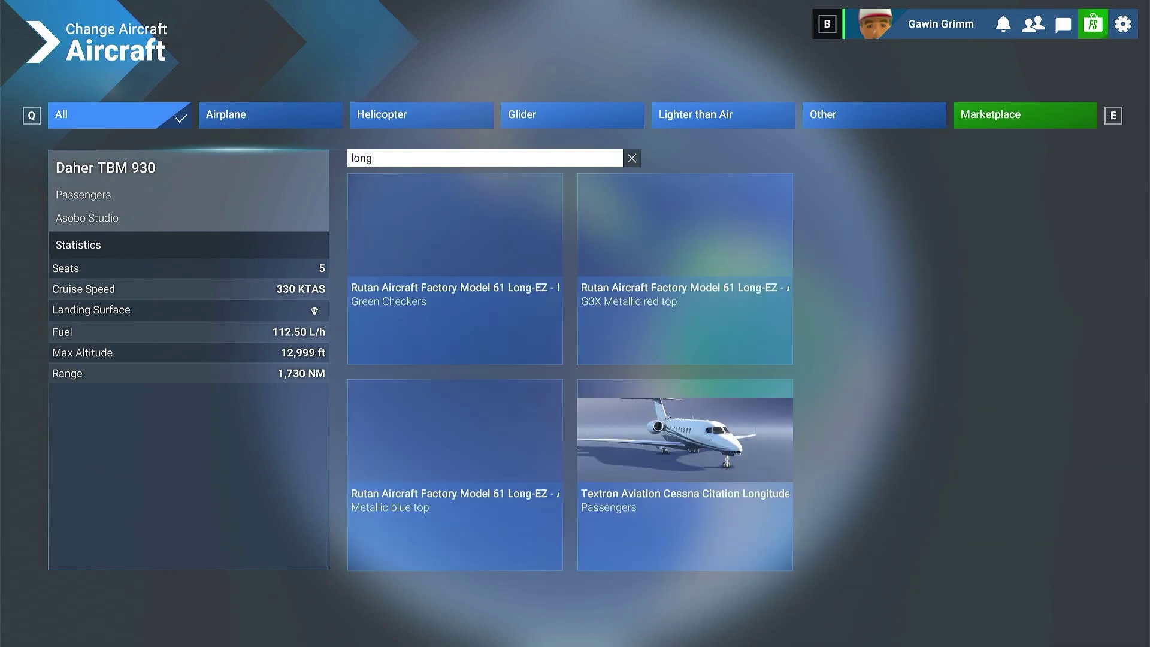
pyautogui.click(634, 445)
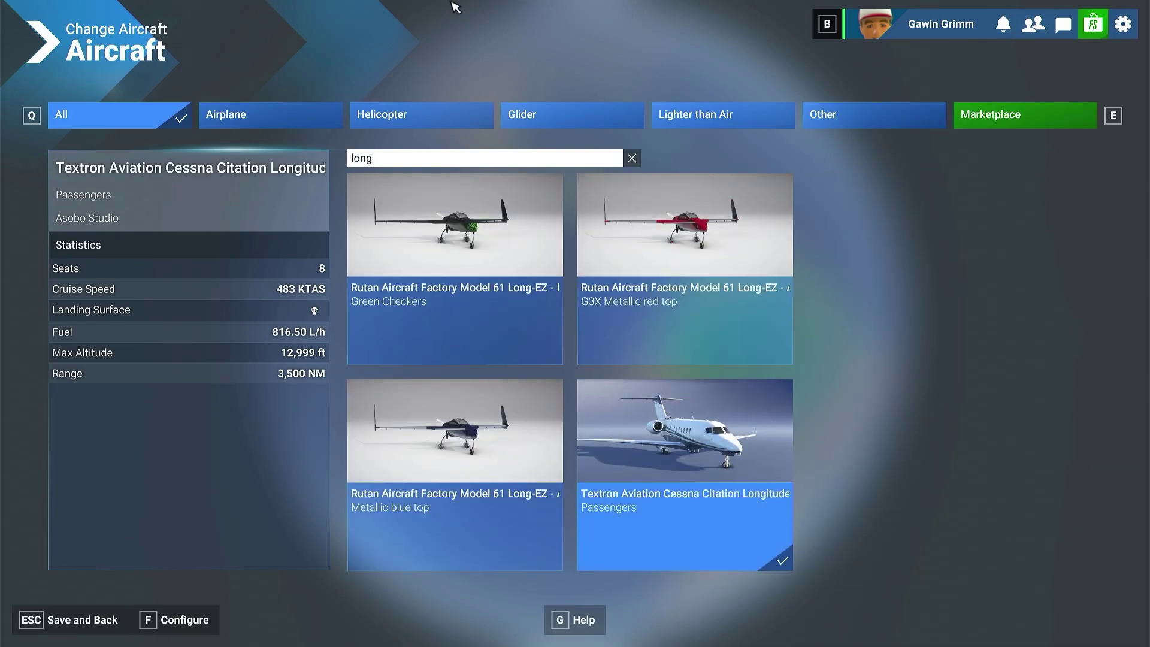
pyautogui.click(84, 620)
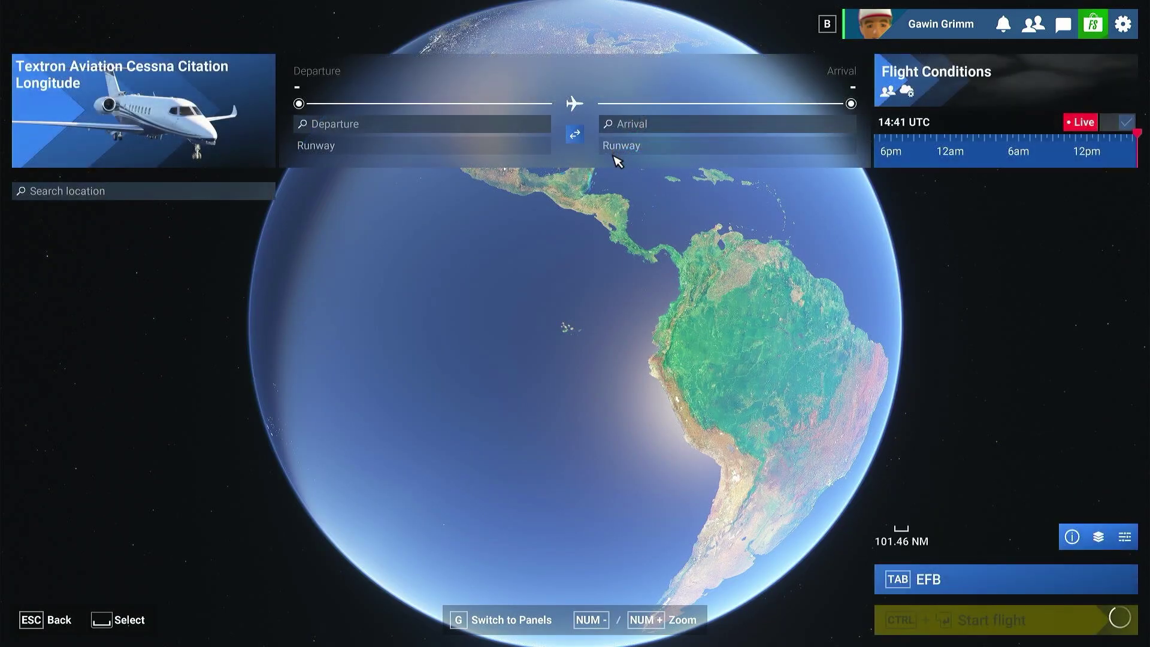
# Load the saved 'KTEX to KSLC' plan into the EFB route: runway 09 to 16L, FL340.
pyautogui.click(947, 584)
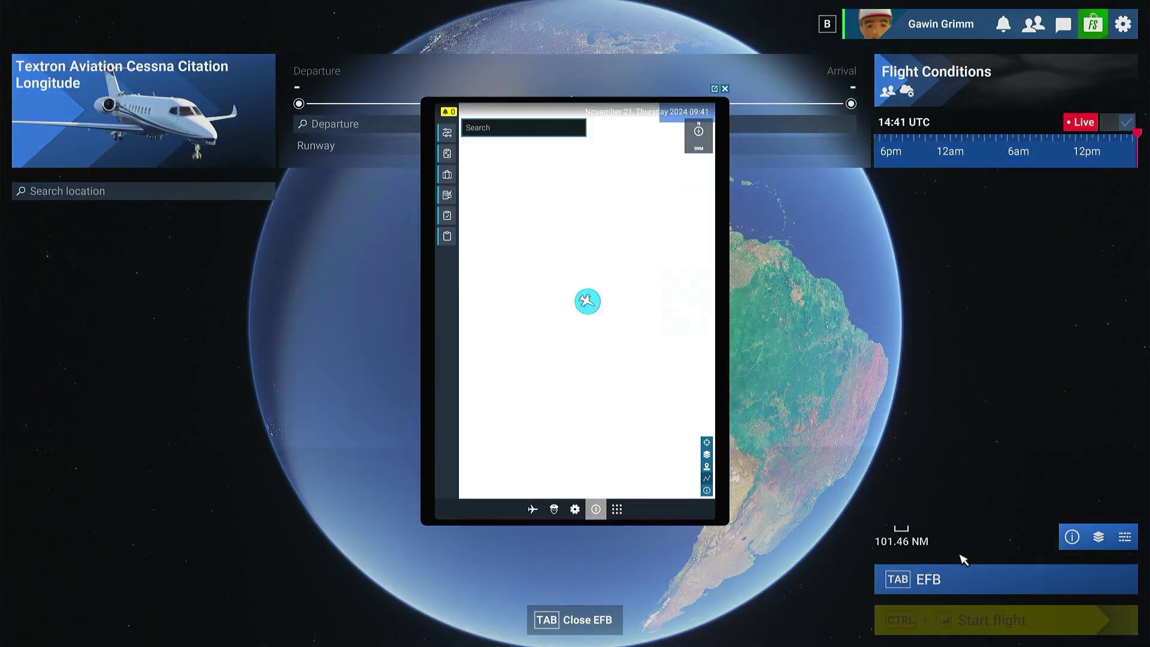
pyautogui.click(447, 133)
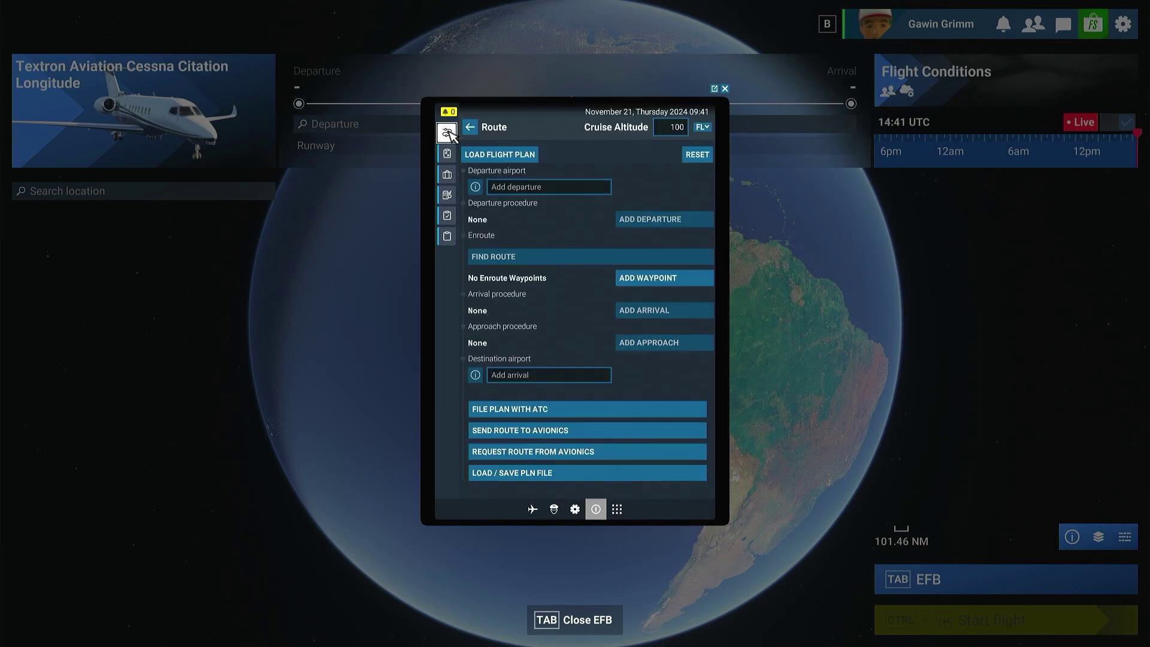
pyautogui.click(516, 158)
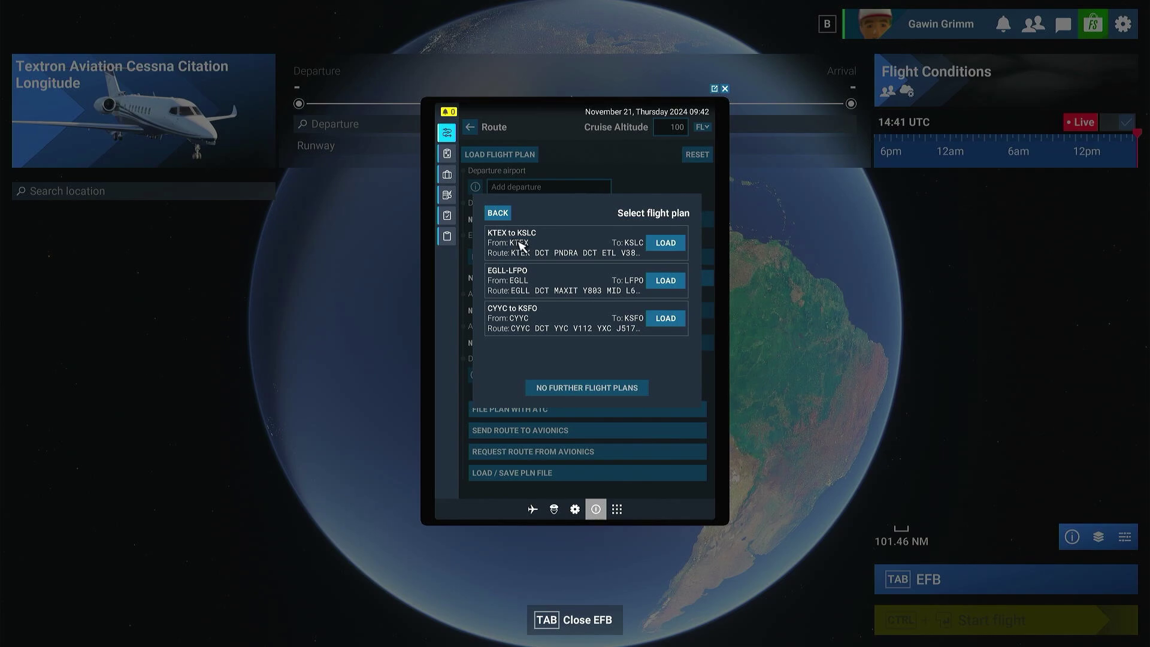
pyautogui.click(666, 243)
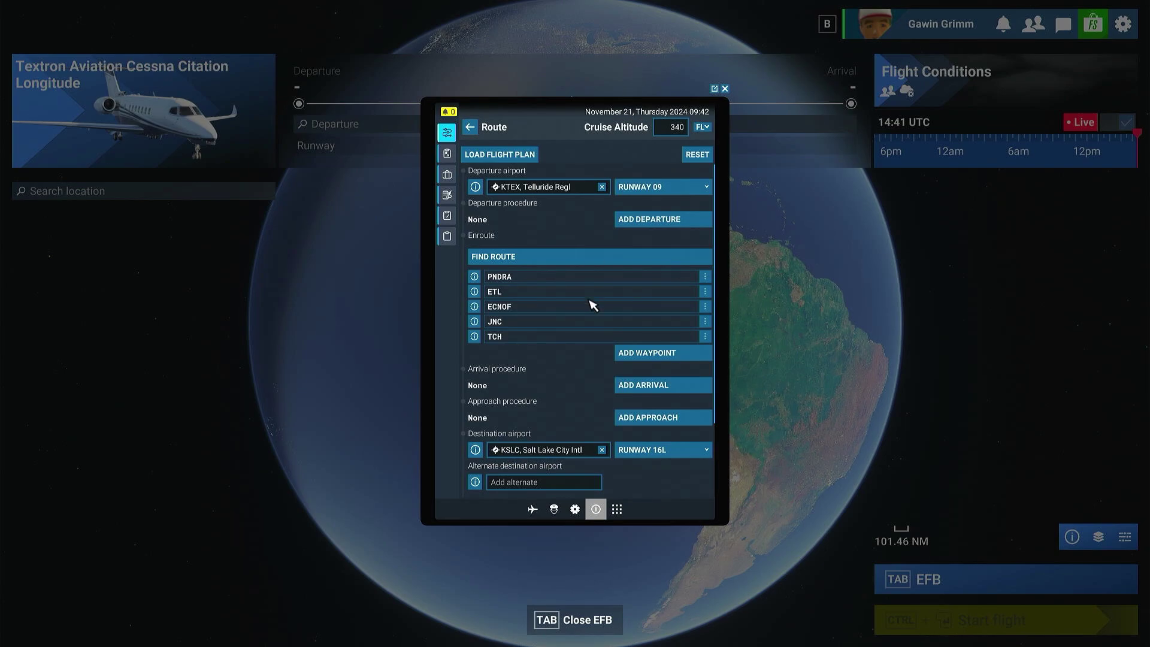
pyautogui.scroll(-1, 560, 309)
pyautogui.scroll(-2, 553, 309)
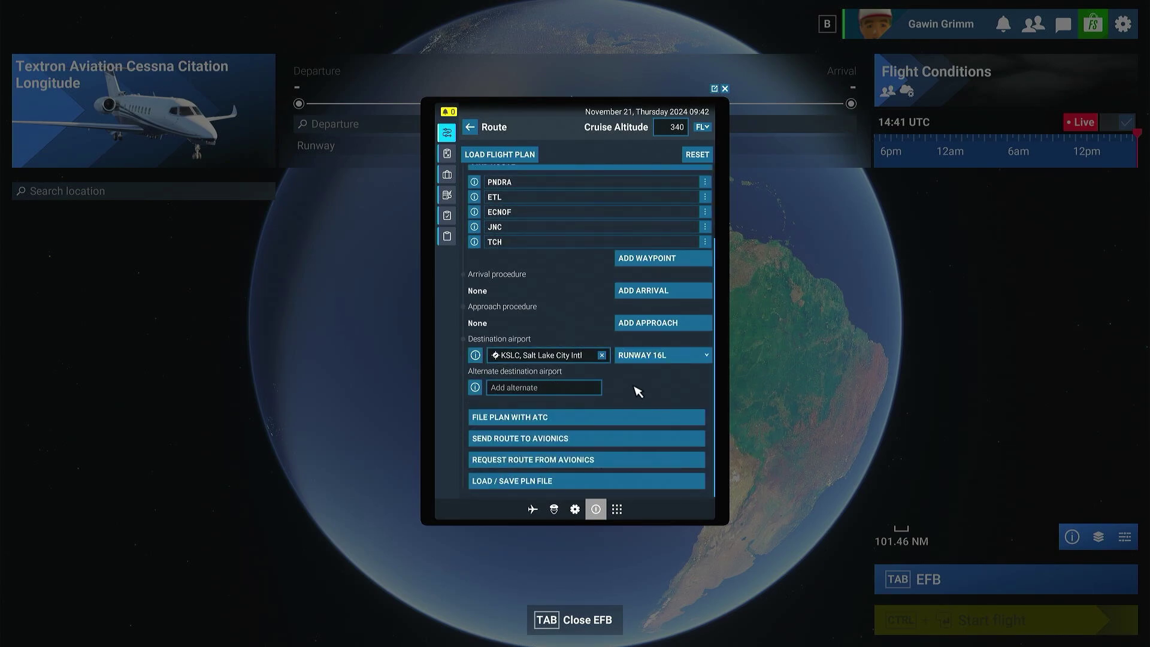
# Select the RNAV 16L approach with the OGD transition for KSLC.
pyautogui.click(646, 327)
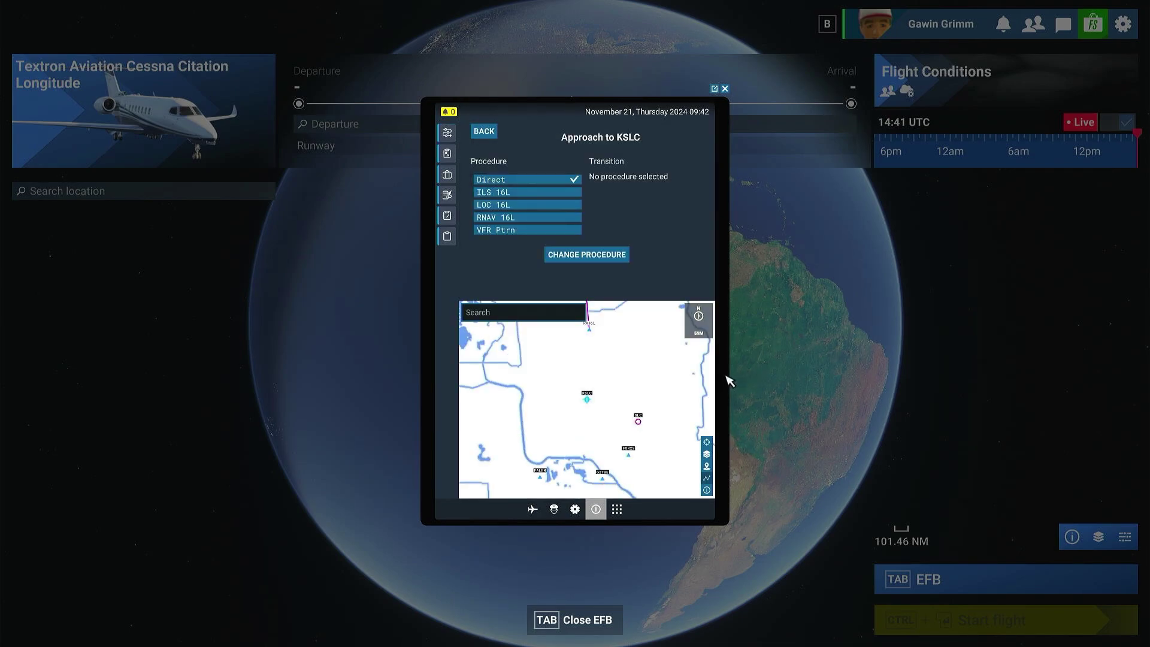
pyautogui.scroll(-3, 692, 363)
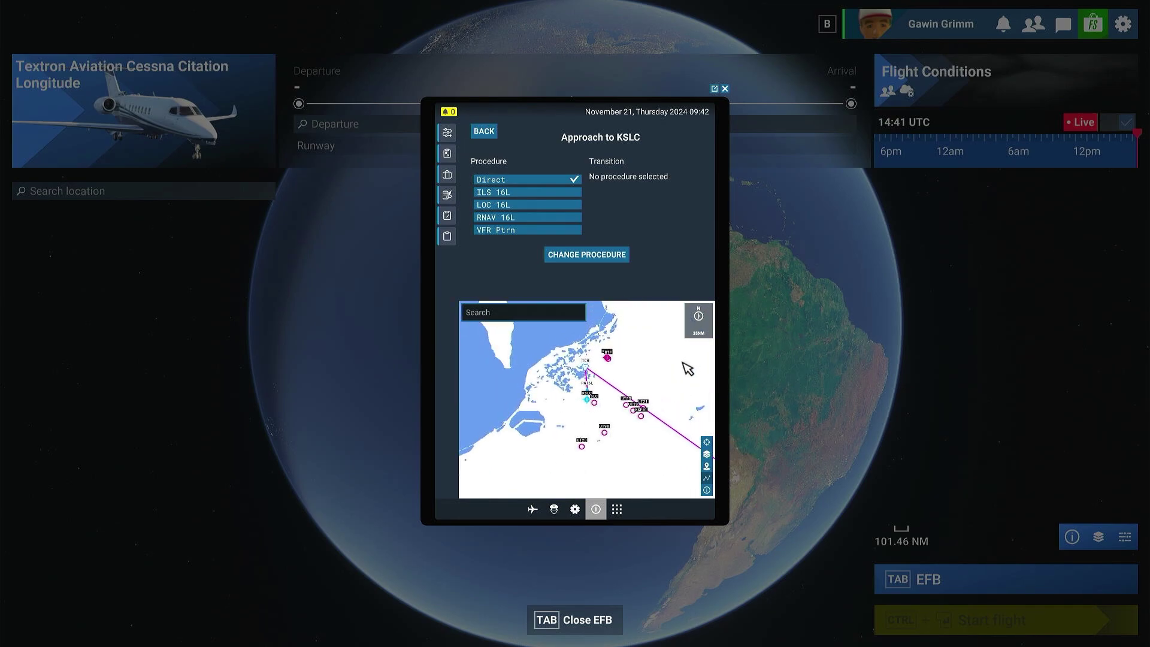
pyautogui.scroll(4, 689, 367)
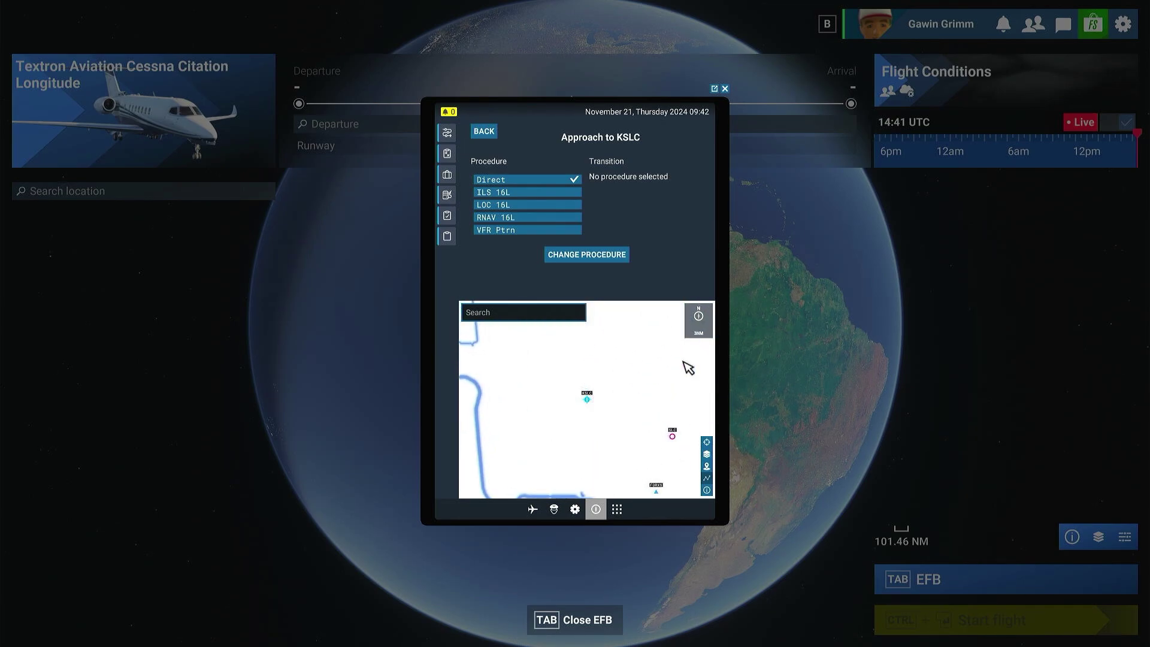
pyautogui.scroll(-2, 689, 368)
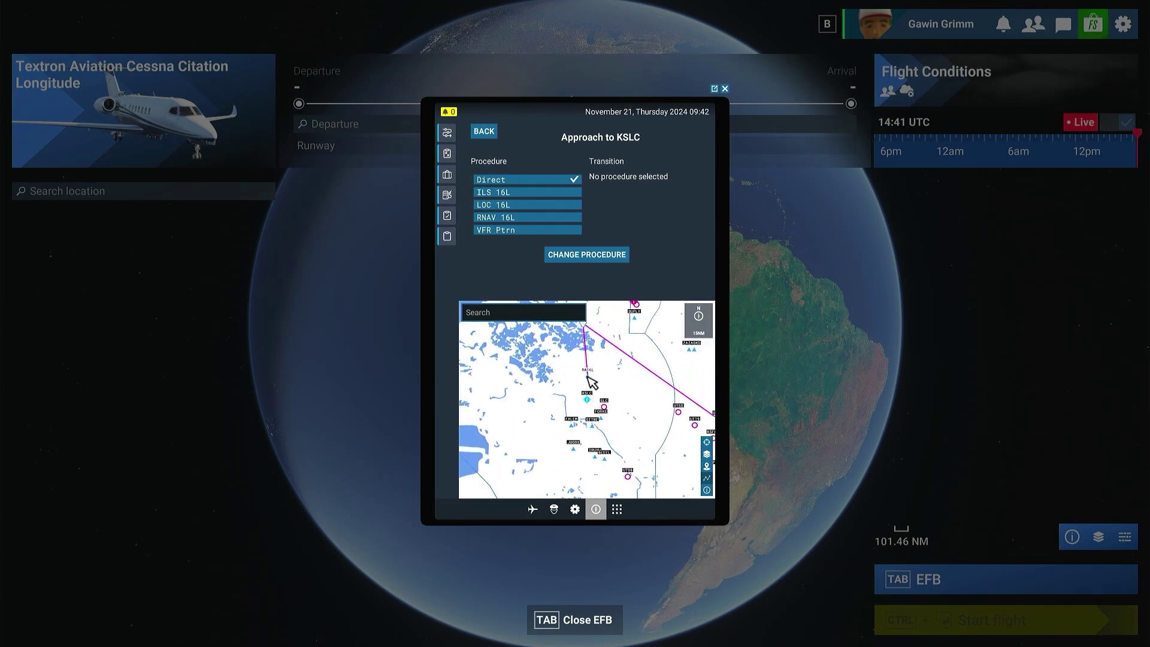
pyautogui.click(557, 193)
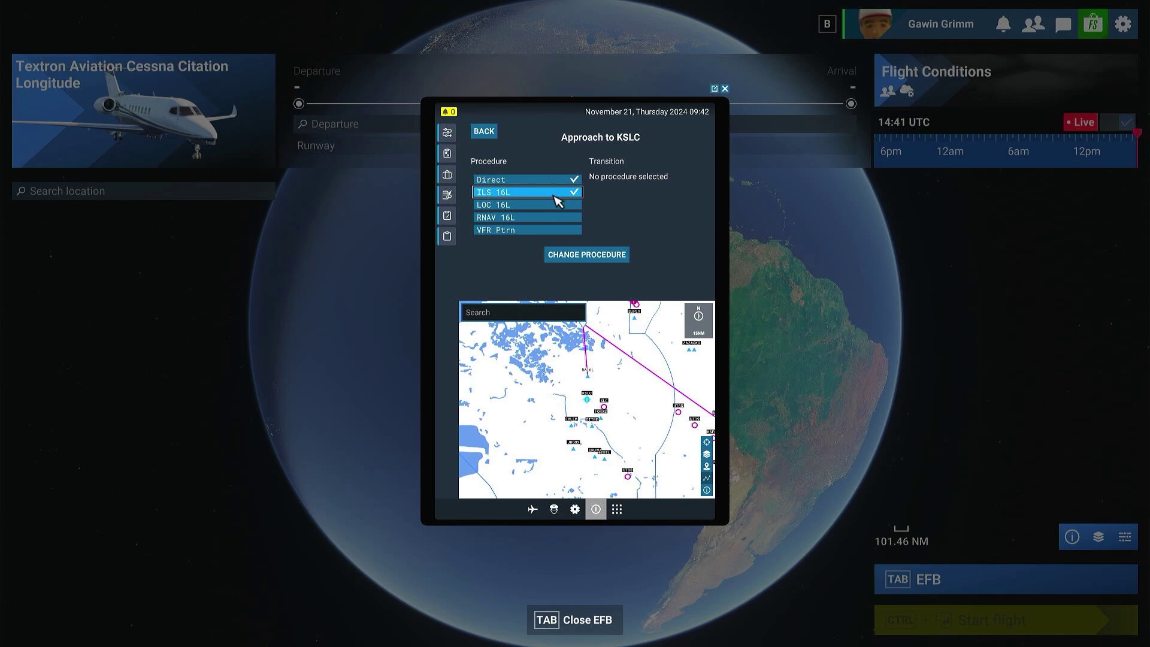
pyautogui.click(555, 217)
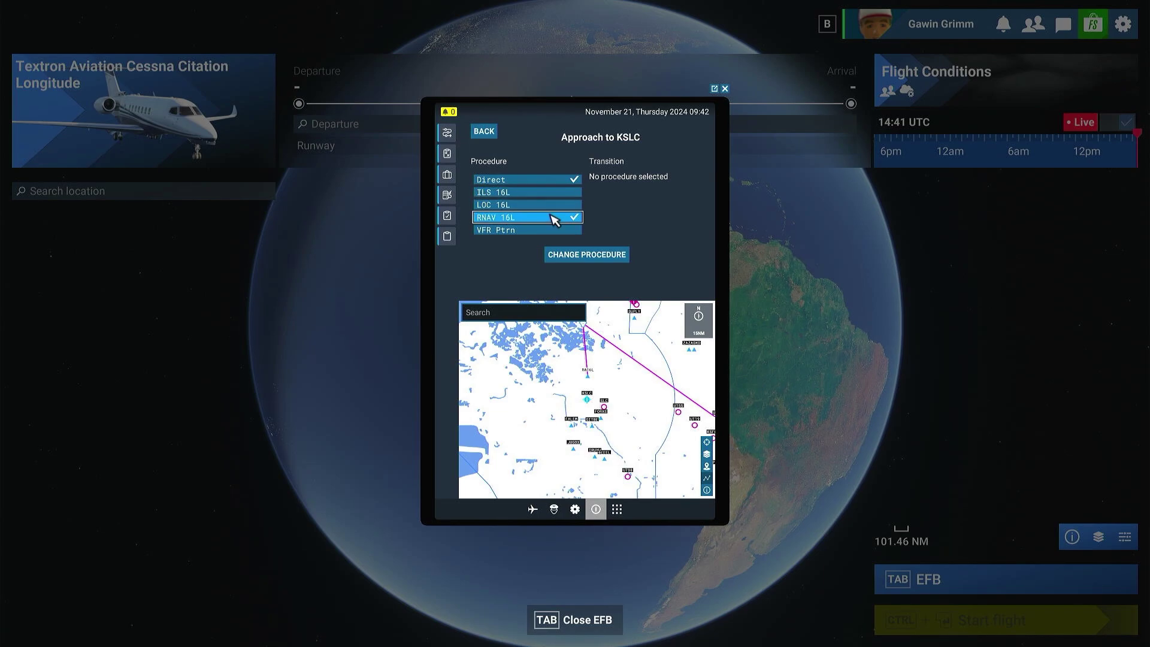
pyautogui.click(671, 195)
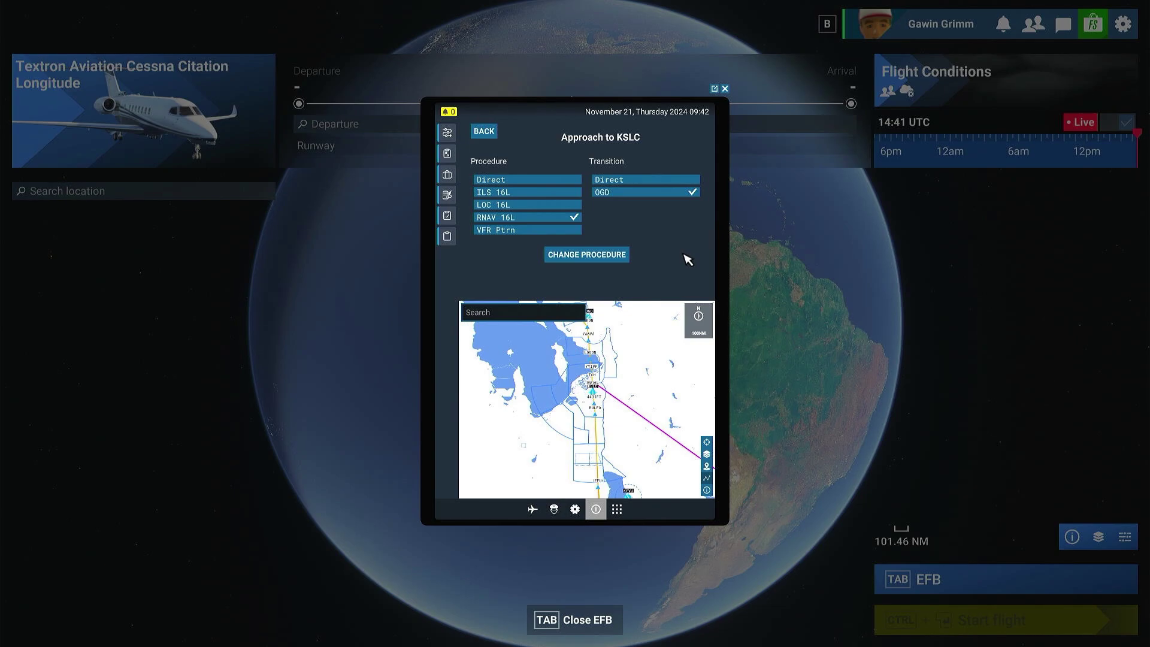
# Apply the RNAV 16L approach change and file the KTEX–KSLC plan with ATC.
pyautogui.scroll(3, 637, 381)
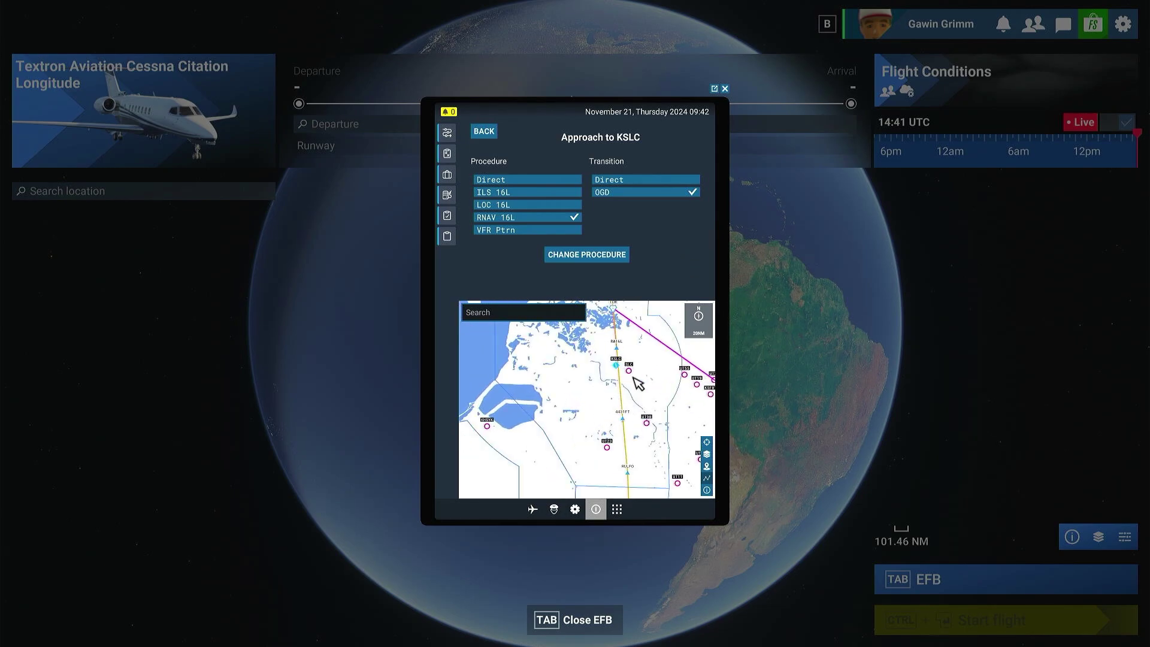
pyautogui.scroll(2, 638, 381)
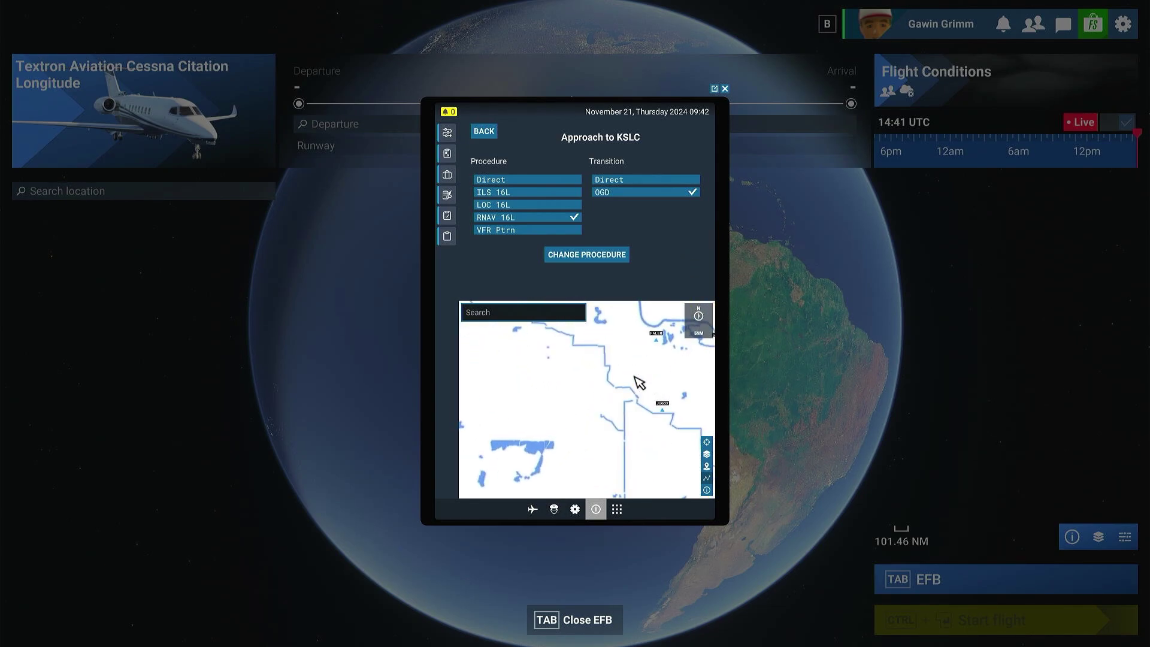
pyautogui.scroll(-2, 639, 382)
pyautogui.scroll(-1, 639, 382)
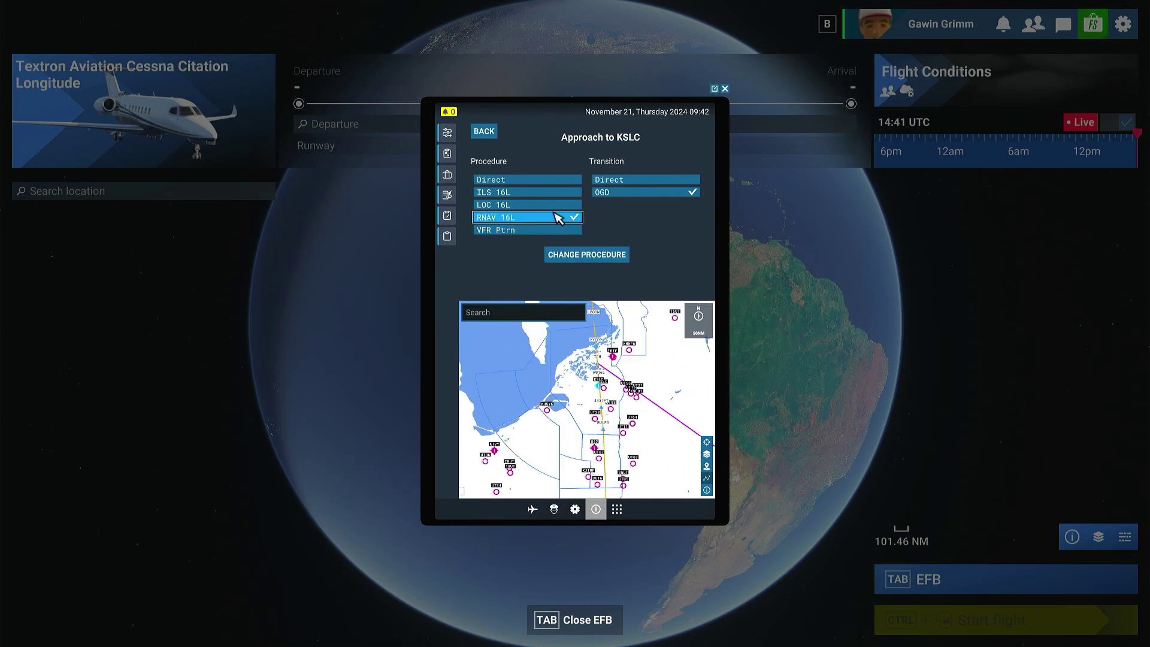
pyautogui.click(592, 256)
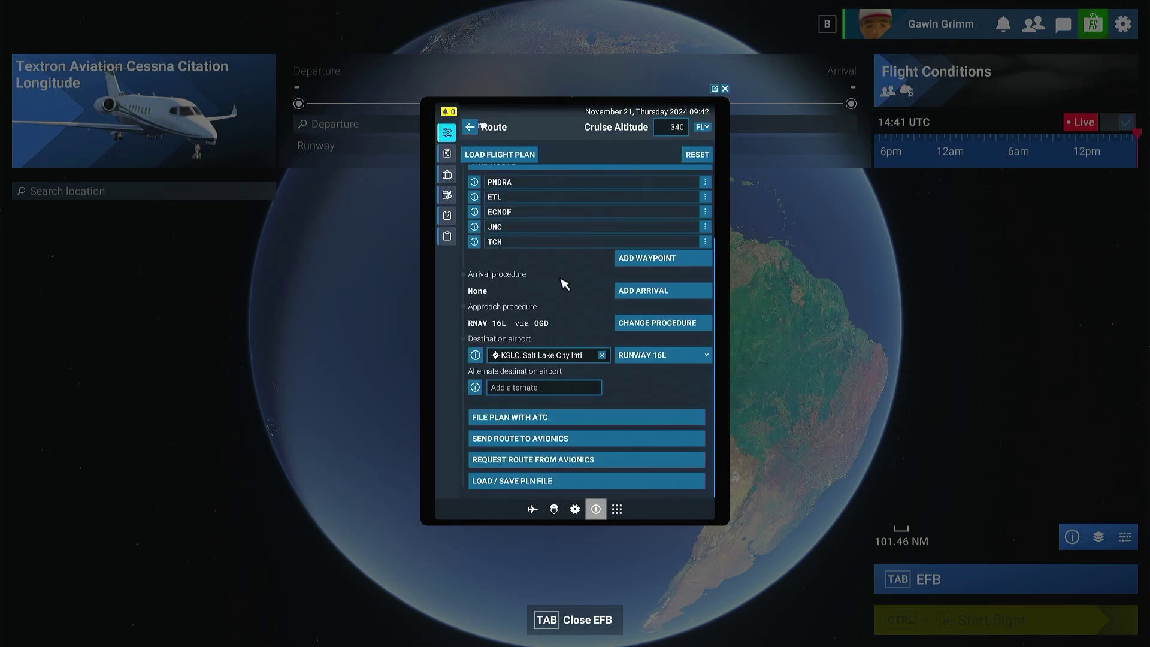
pyautogui.click(554, 420)
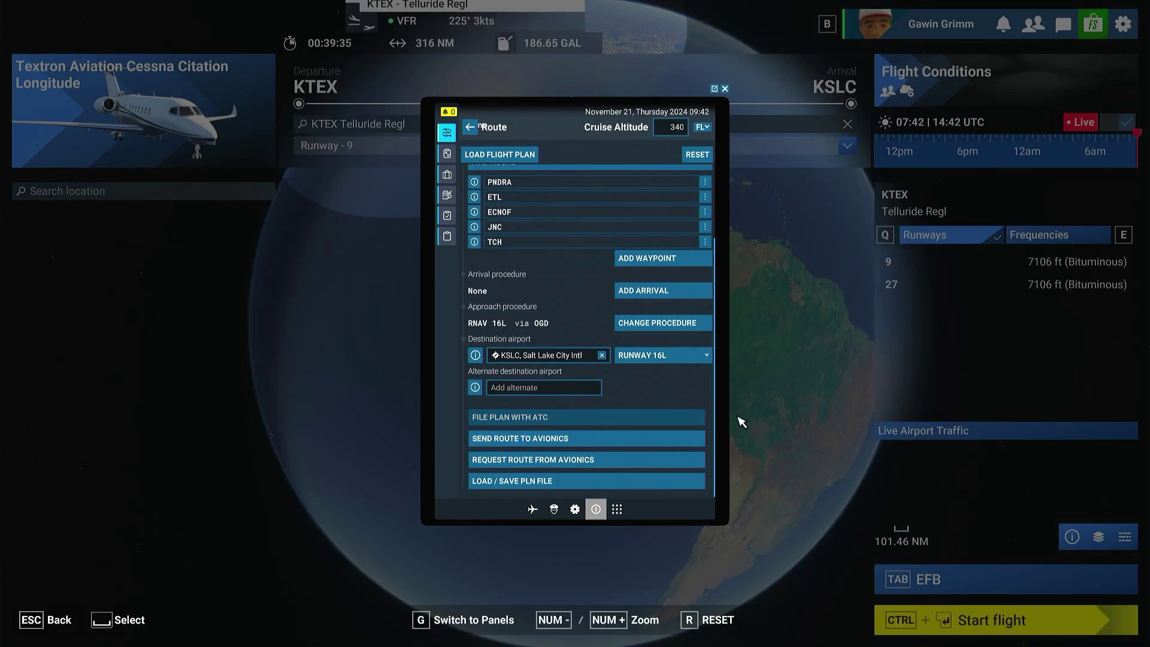
# Inspect the 316 NM KTEX–KSLC route on the world map, then reopen the EFB's Flight Details.
pyautogui.click(726, 89)
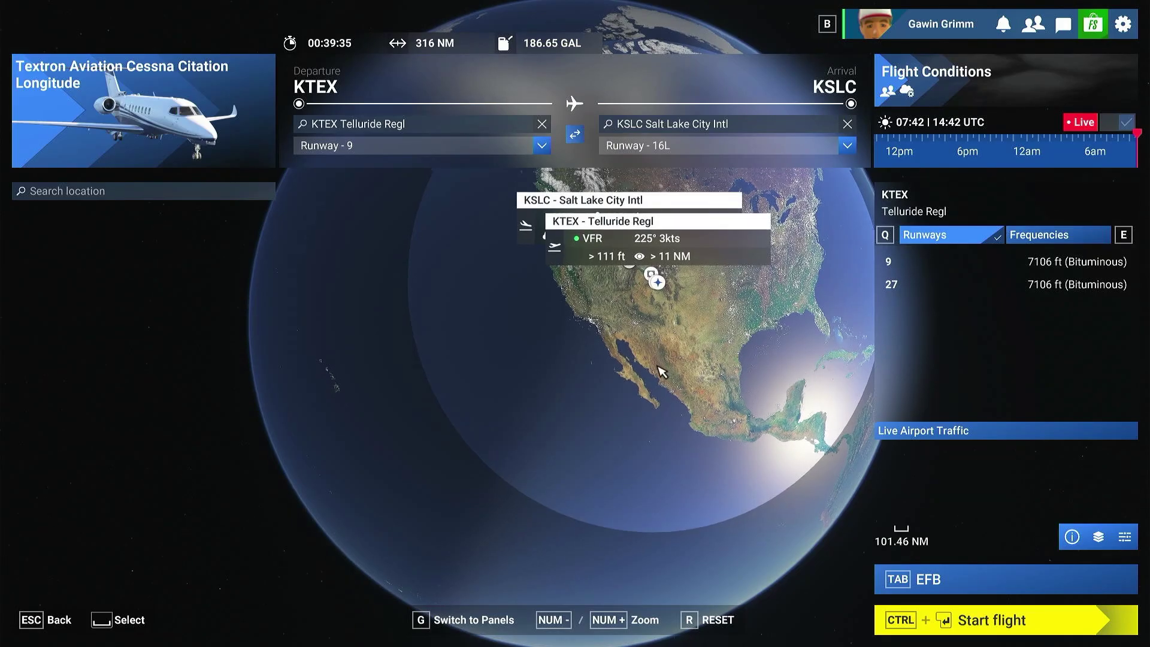
pyautogui.scroll(5, 663, 326)
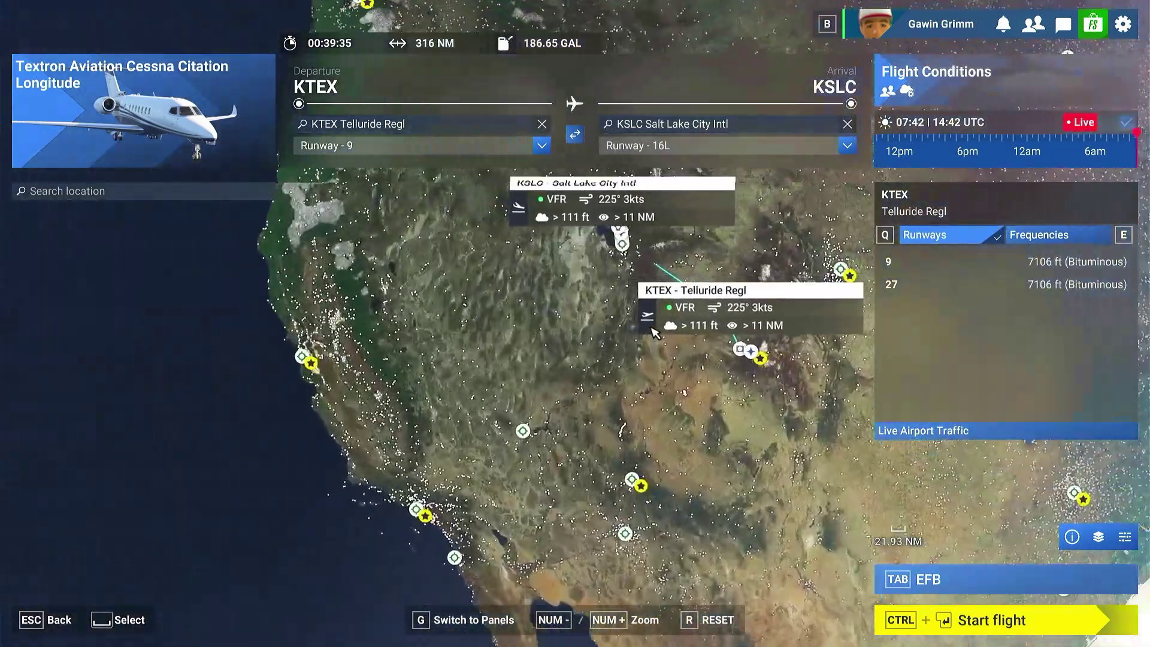
pyautogui.scroll(3, 654, 331)
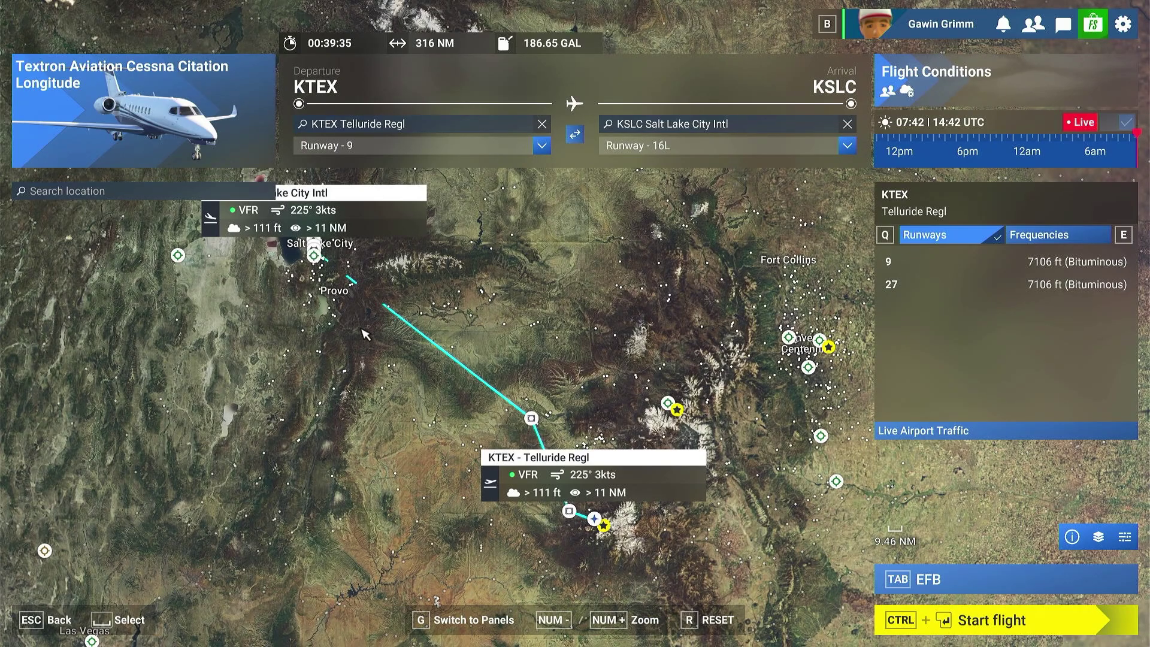
pyautogui.scroll(-2, 365, 335)
pyautogui.scroll(-2, 366, 334)
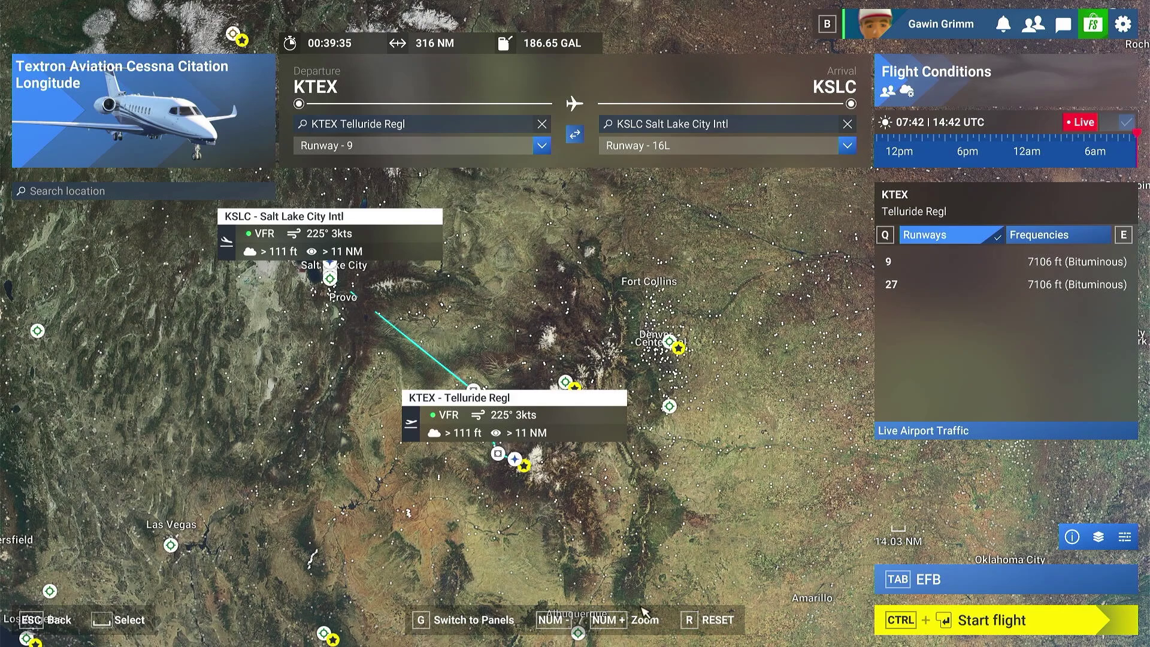
pyautogui.click(952, 581)
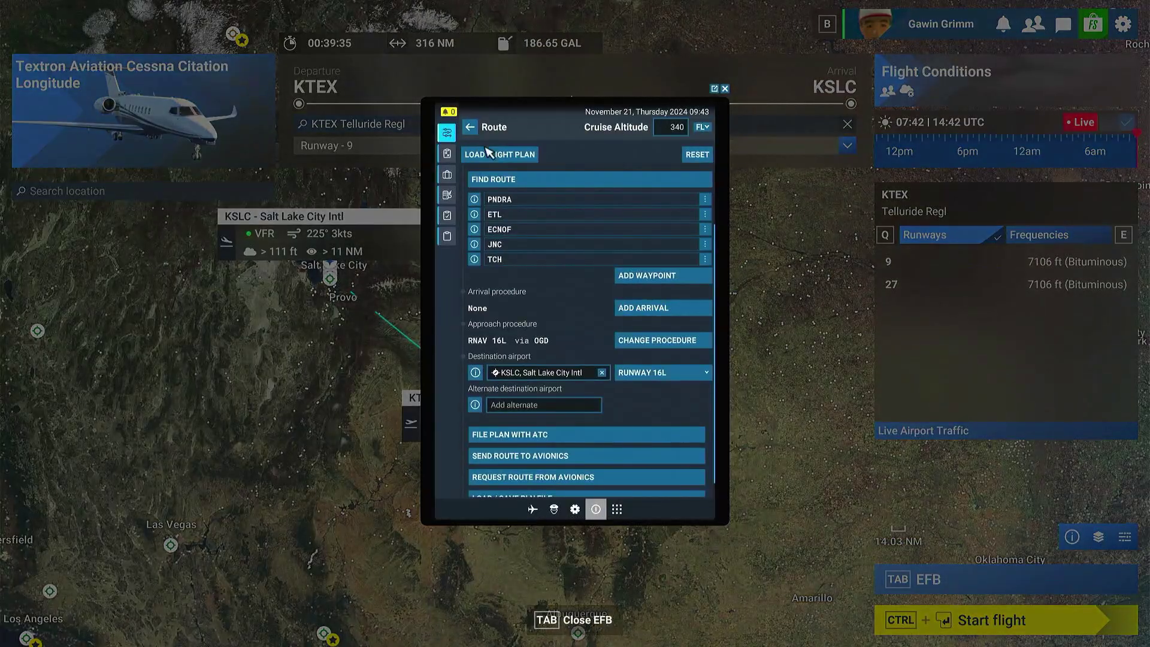
pyautogui.click(447, 154)
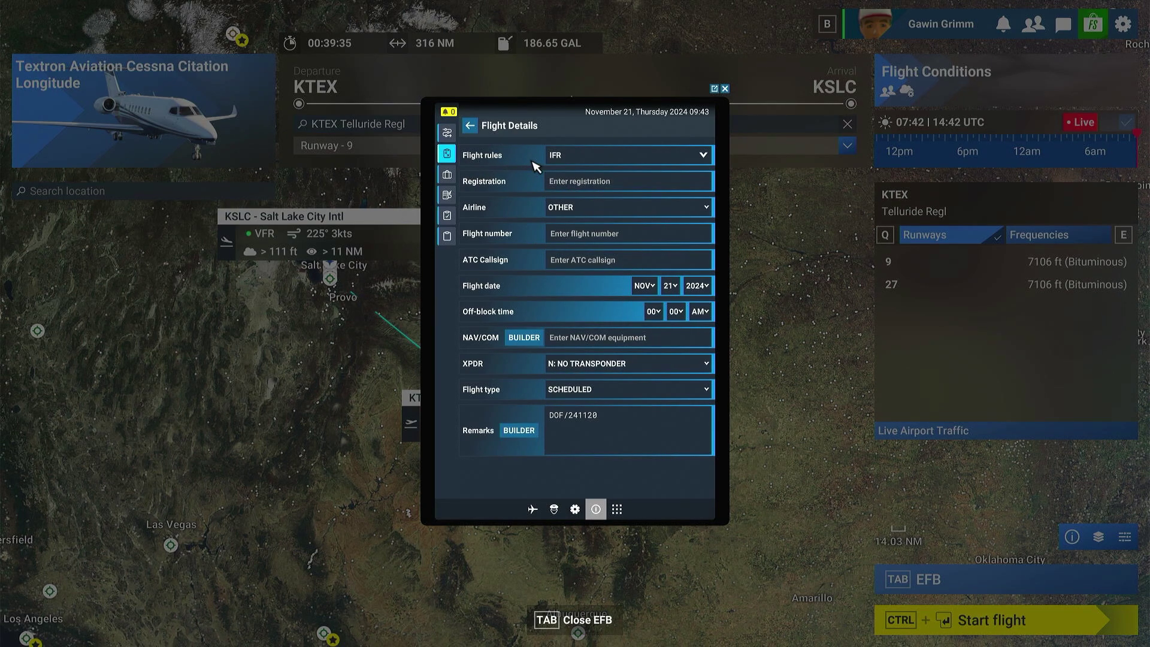
# Keep IFR flight rules and view Payload Options: 0 passengers, 0 lbs cargo.
pyautogui.click(605, 157)
pyautogui.click(557, 172)
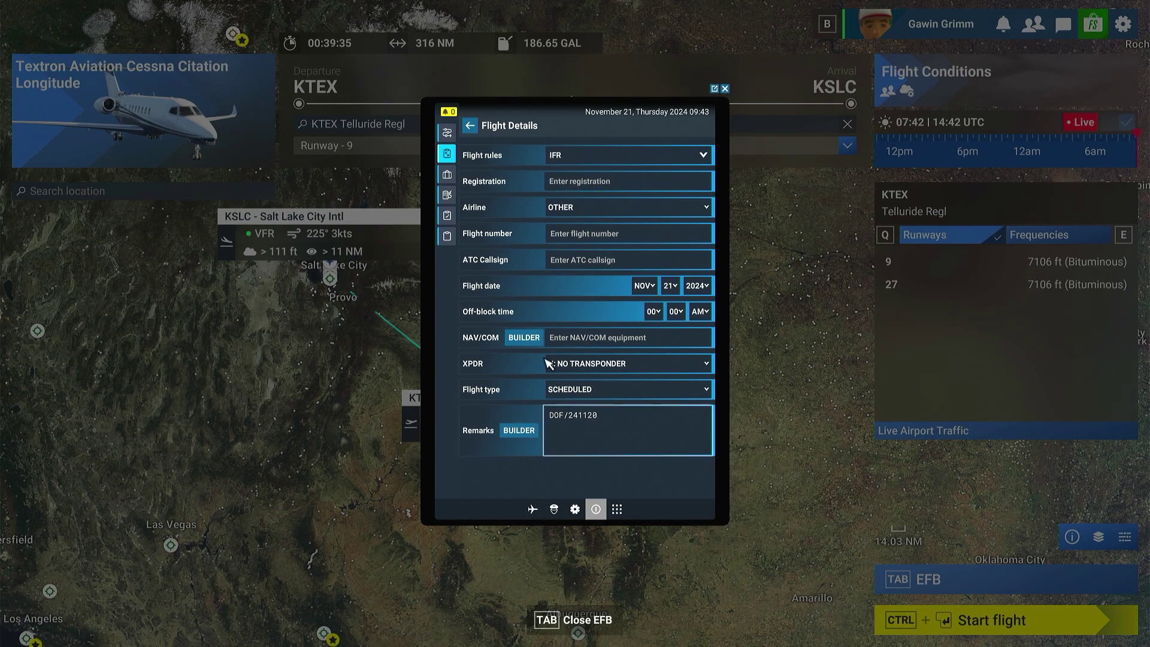
pyautogui.click(447, 175)
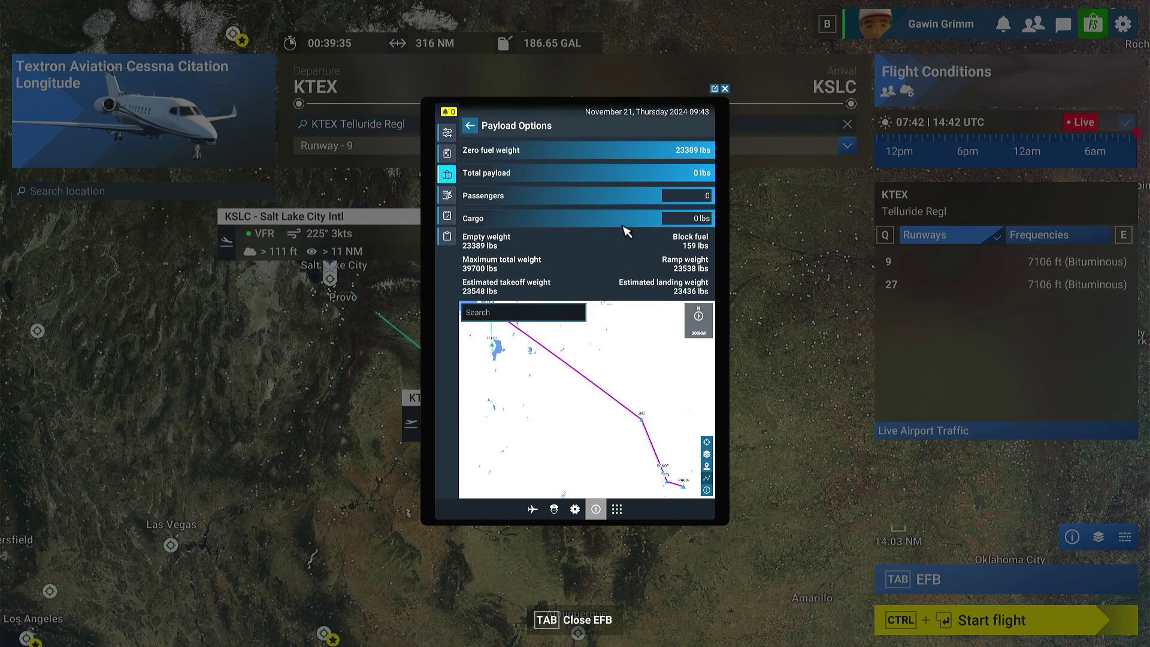
# Review the Fuel, Navigation Log, Route, Flight Details and Payload pages, then go to Change Aircraft.
pyautogui.click(447, 196)
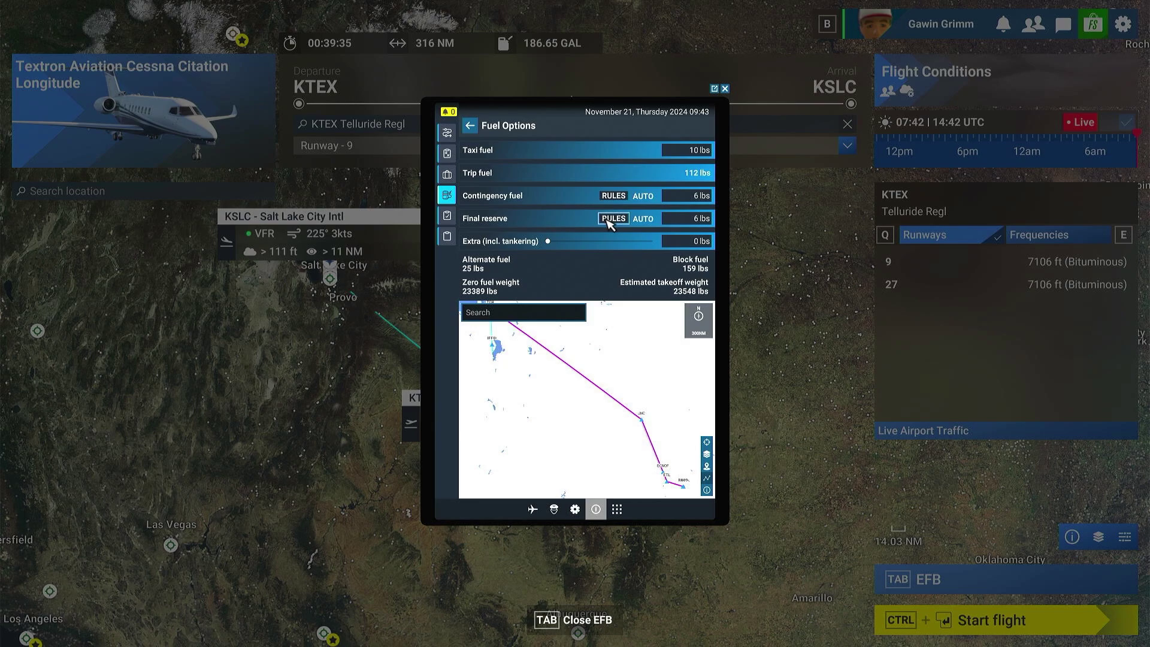
pyautogui.click(449, 216)
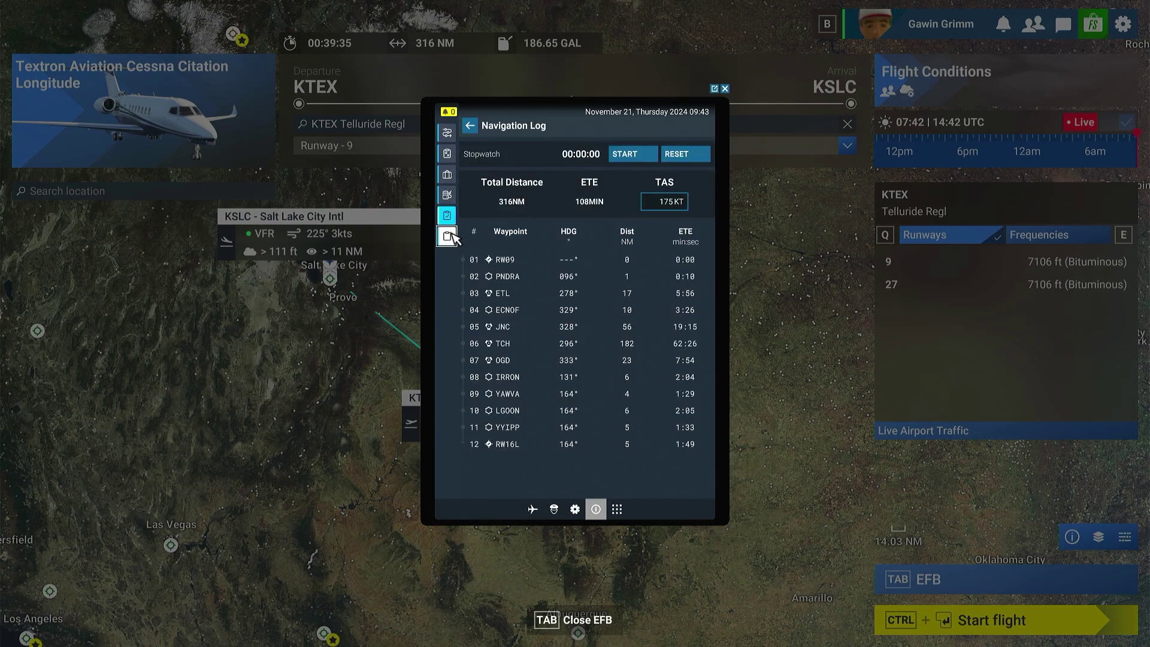
pyautogui.click(447, 133)
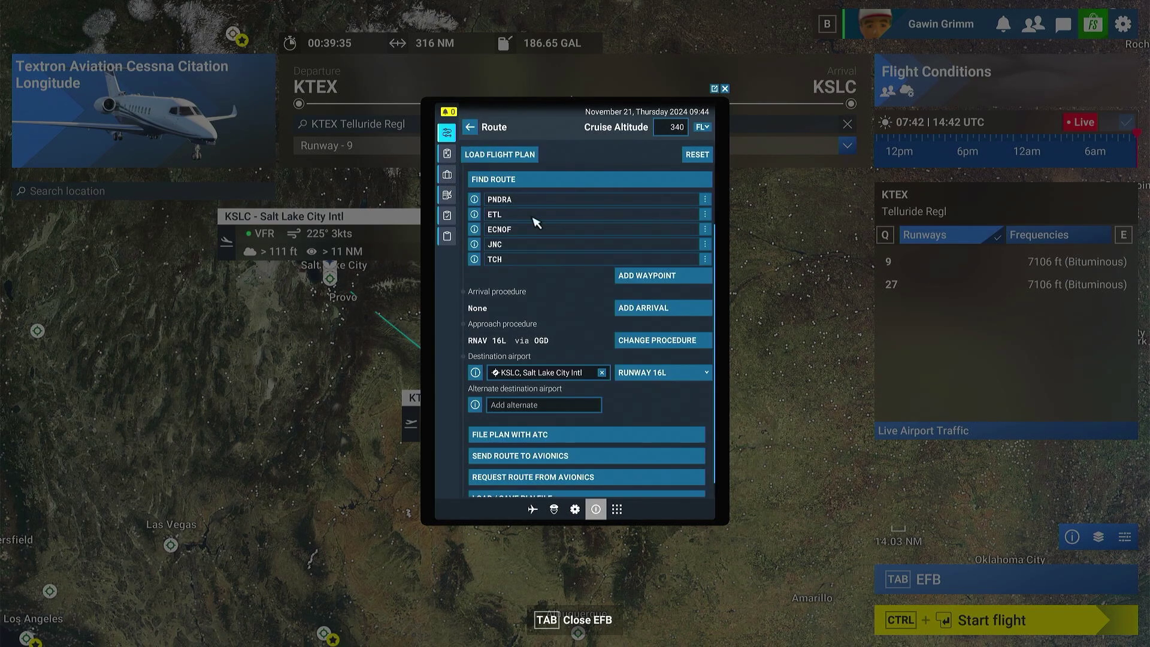
pyautogui.click(442, 157)
pyautogui.click(452, 176)
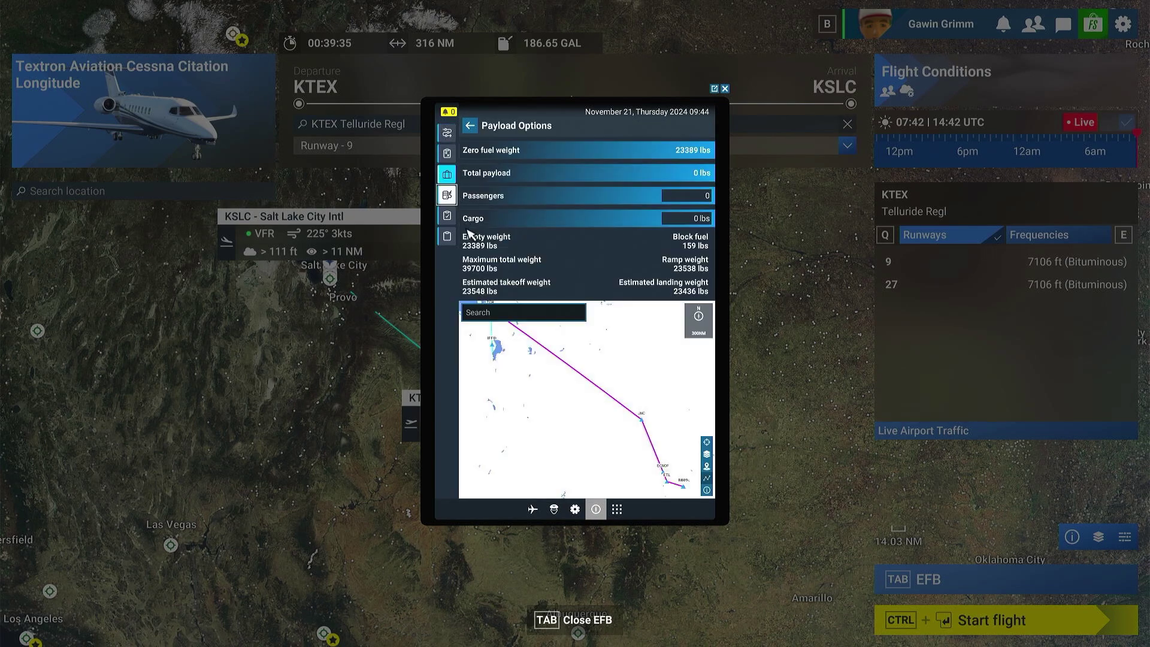
pyautogui.click(453, 197)
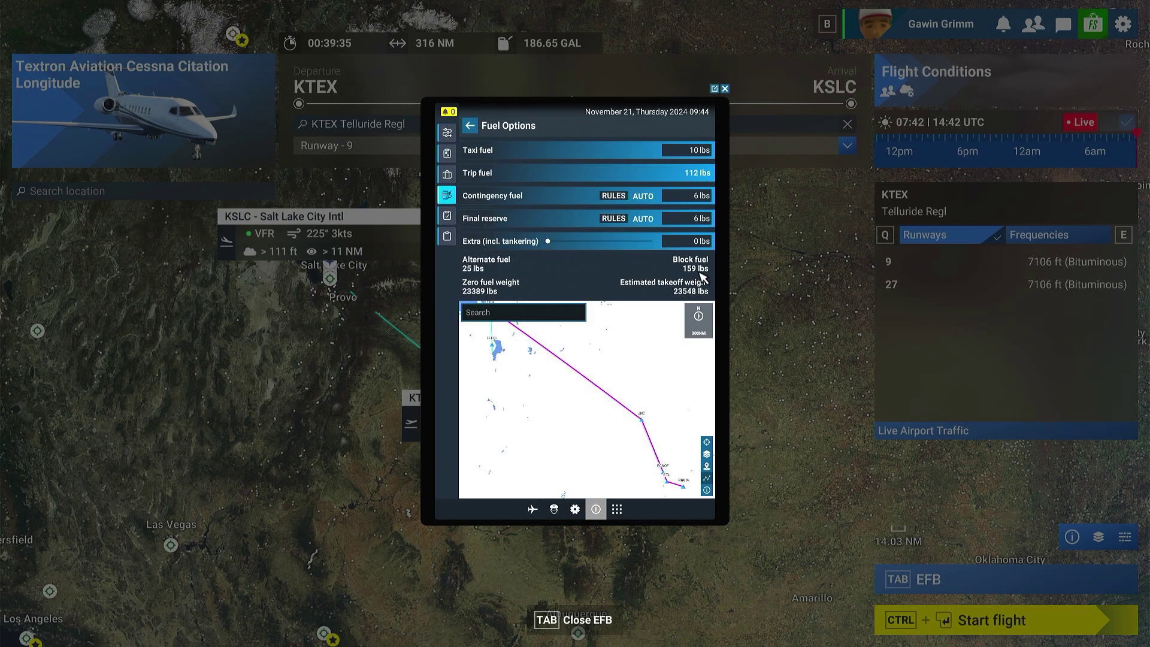
pyautogui.click(725, 88)
pyautogui.click(132, 108)
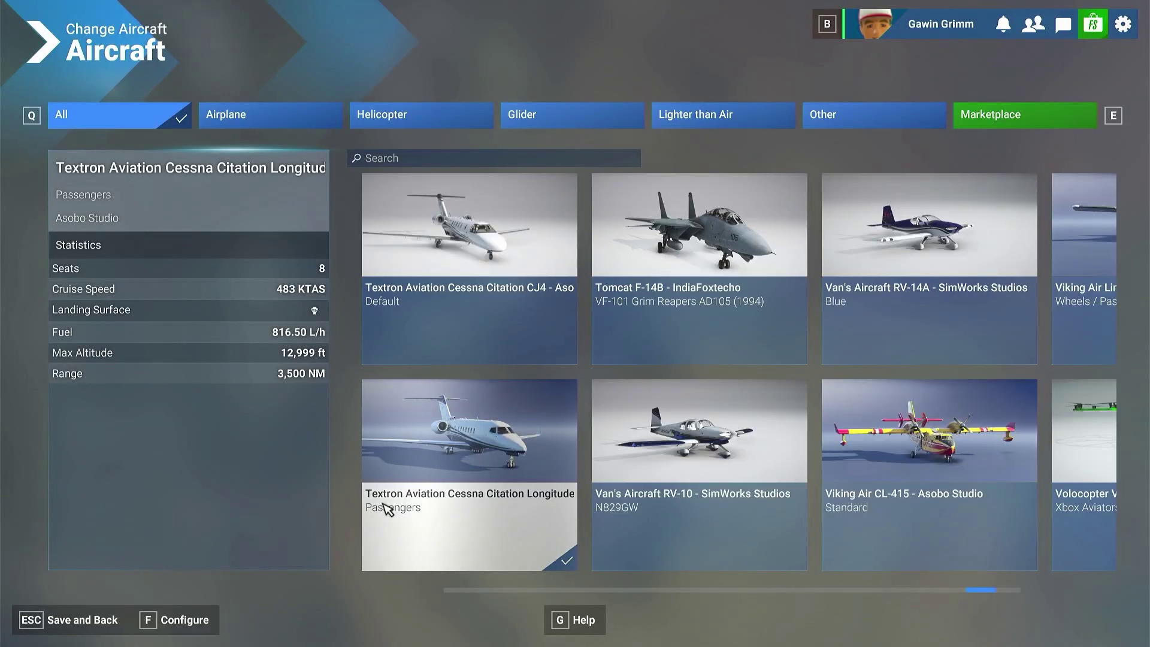
# Keep the Citation Longitude Passengers variant and bring up its fuel and payload settings.
pyautogui.click(385, 508)
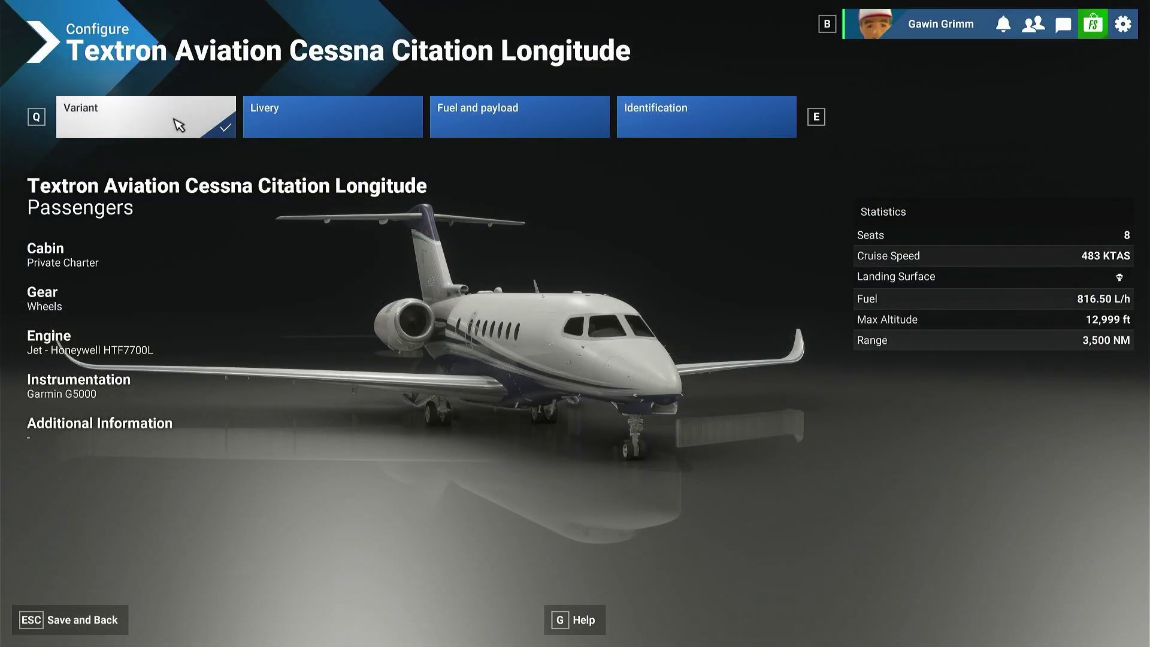
pyautogui.click(383, 119)
pyautogui.click(515, 123)
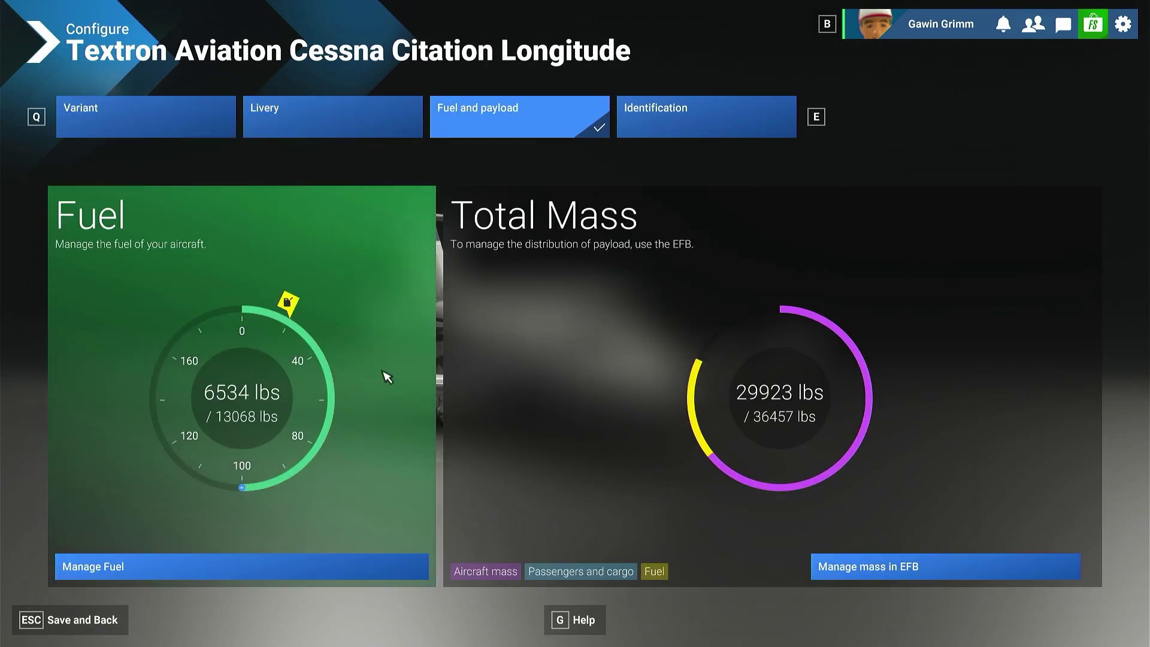
# Trial a lower fuel load near 1200 lbs, cancel to keep 6534 lbs, and return to the map.
pyautogui.click(244, 577)
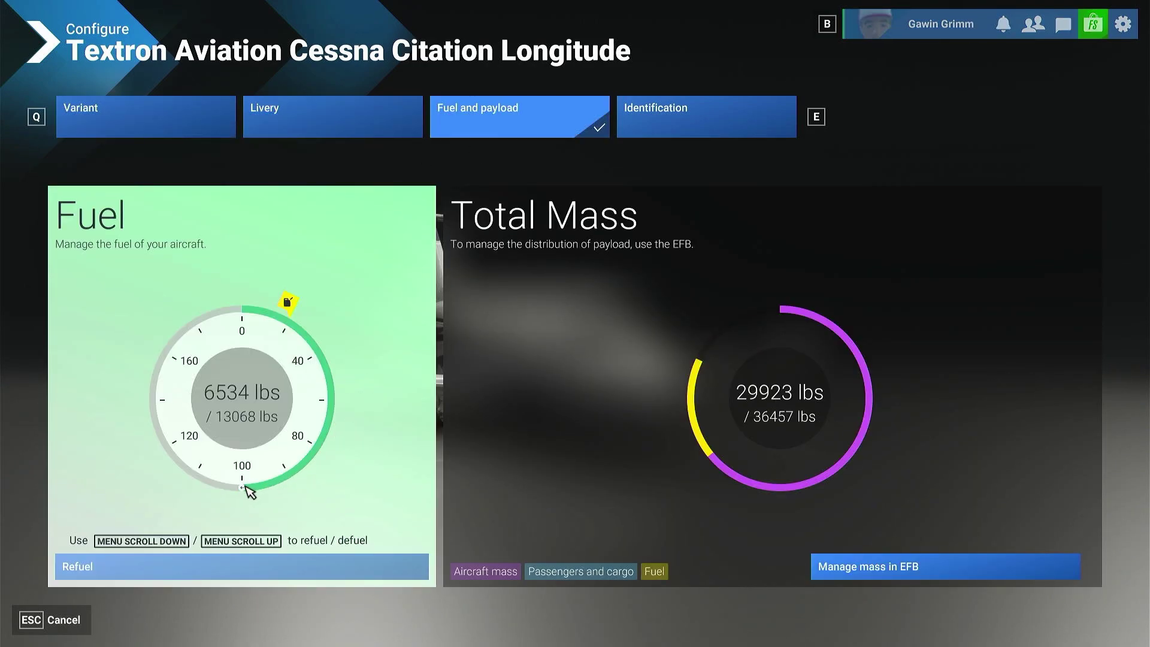
pyautogui.moveTo(252, 491); pyautogui.dragTo(302, 311)
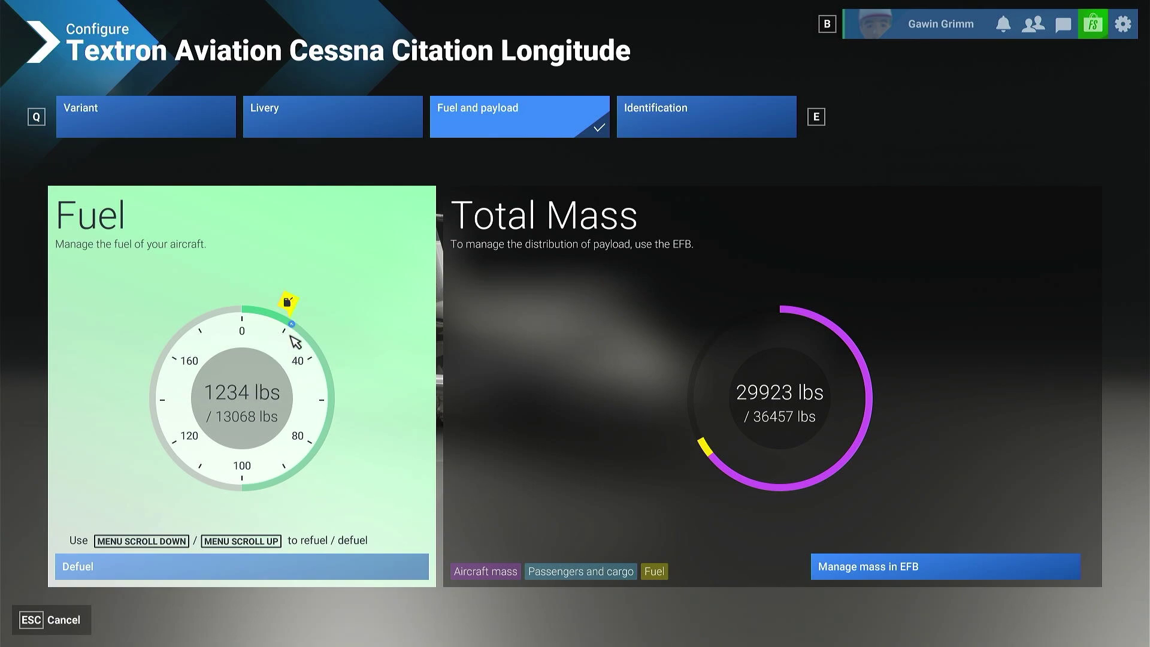
pyautogui.moveTo(292, 325); pyautogui.dragTo(290, 324)
pyautogui.scroll(-1, 293, 324)
pyautogui.scroll(-1, 297, 329)
pyautogui.click(72, 622)
pyautogui.click(72, 623)
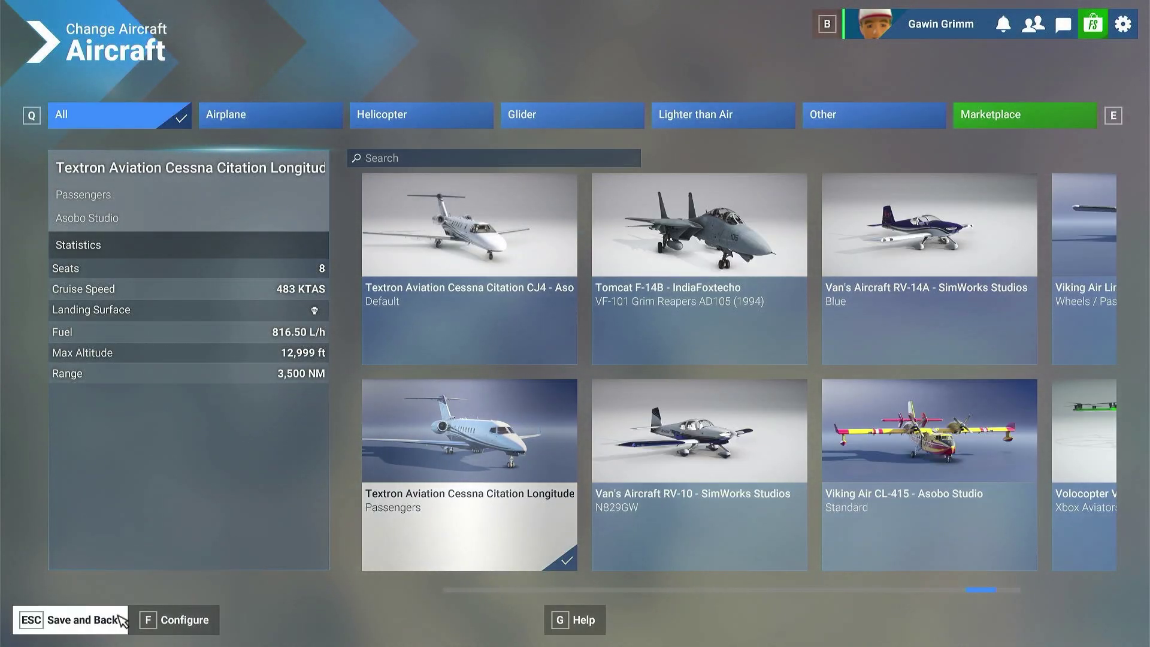
pyautogui.click(102, 618)
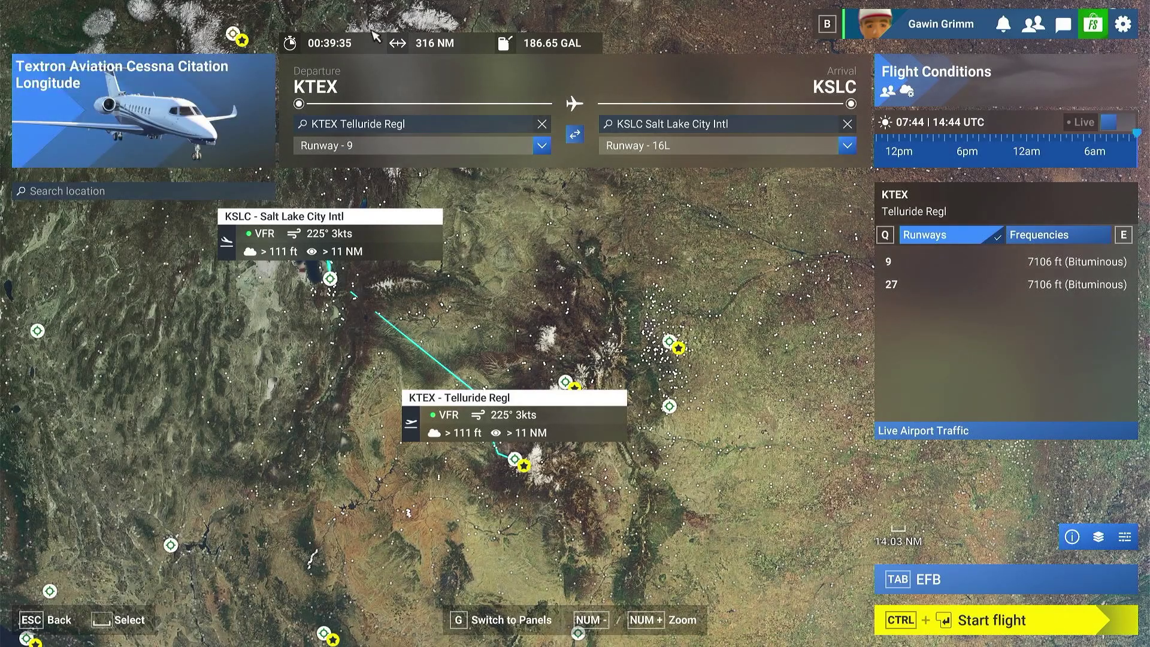
# Send the KTEX runway 9 to KSLC runway 16L route to the avionics and close the EFB.
pyautogui.click(1013, 581)
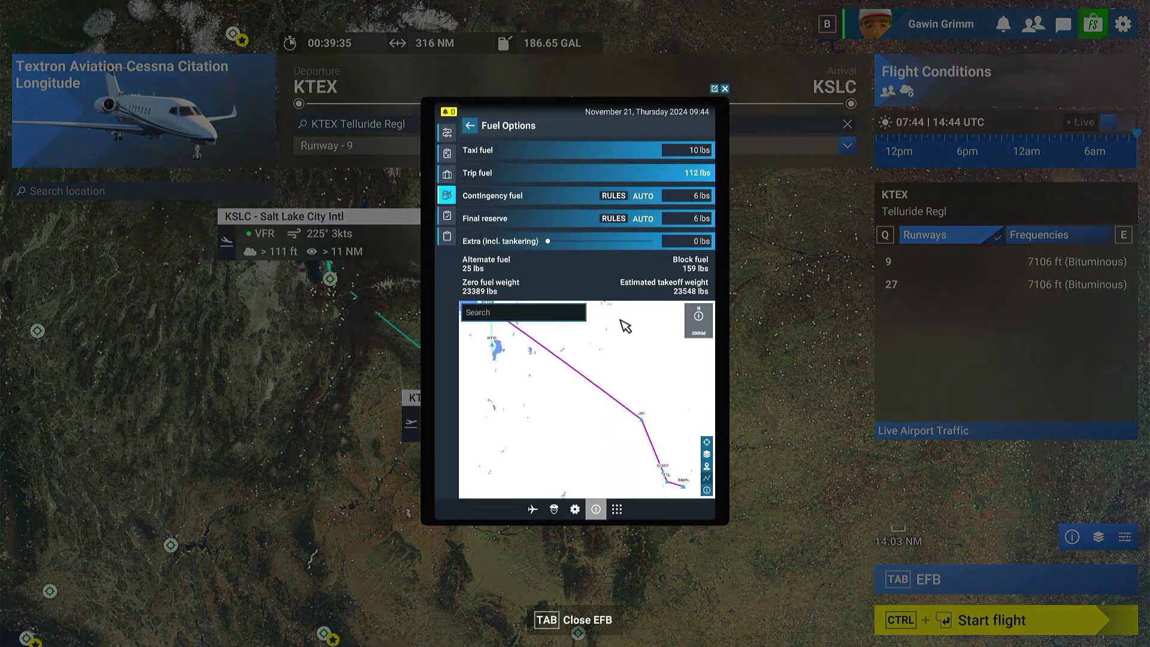
pyautogui.click(447, 132)
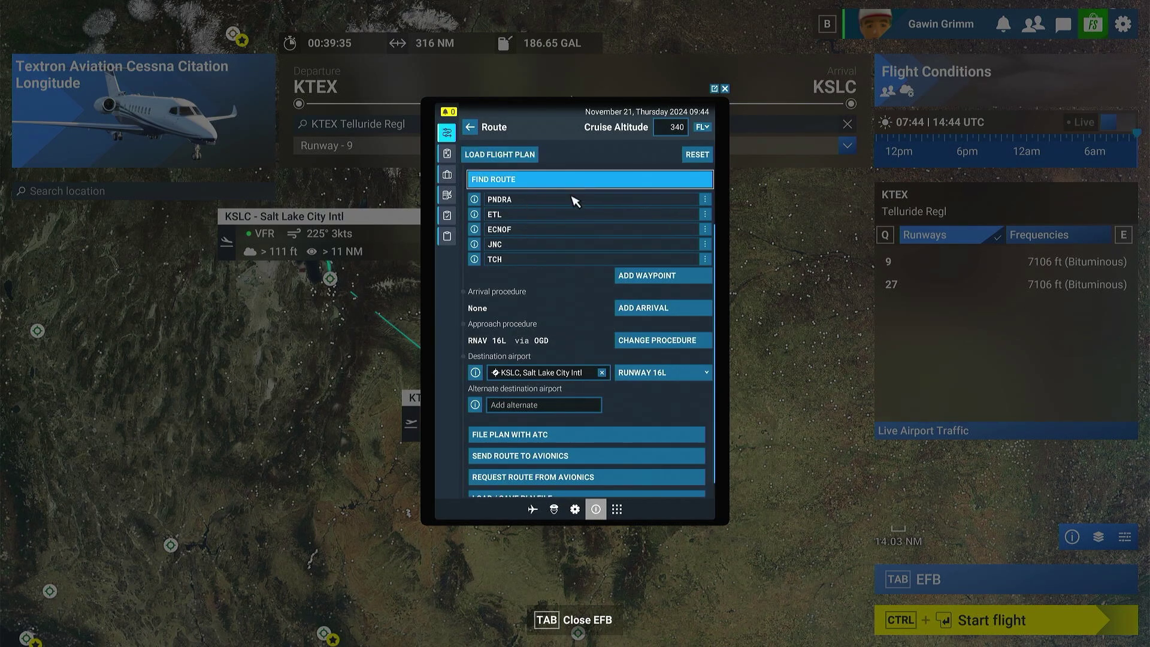
pyautogui.scroll(-1, 590, 309)
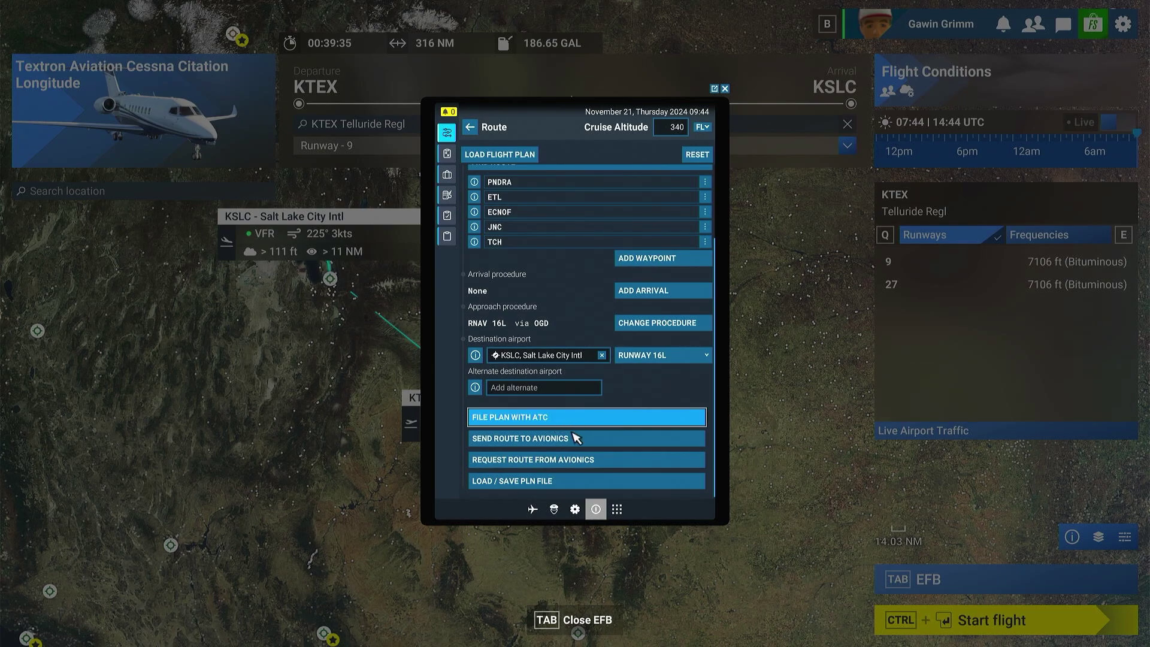
pyautogui.click(566, 445)
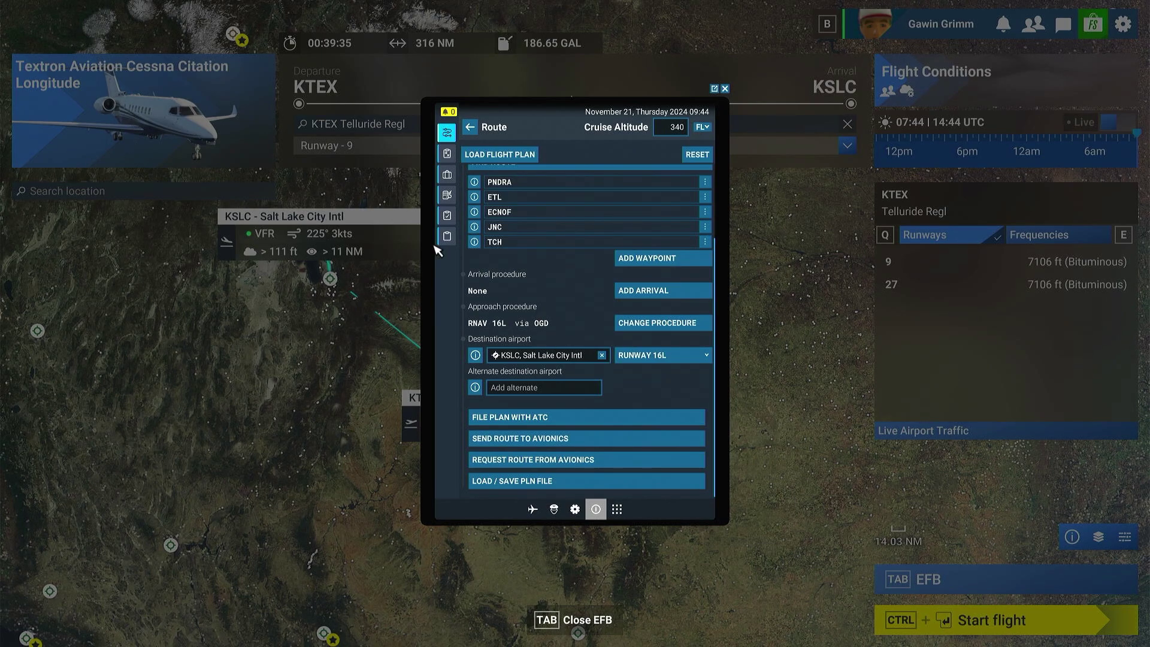
pyautogui.click(725, 89)
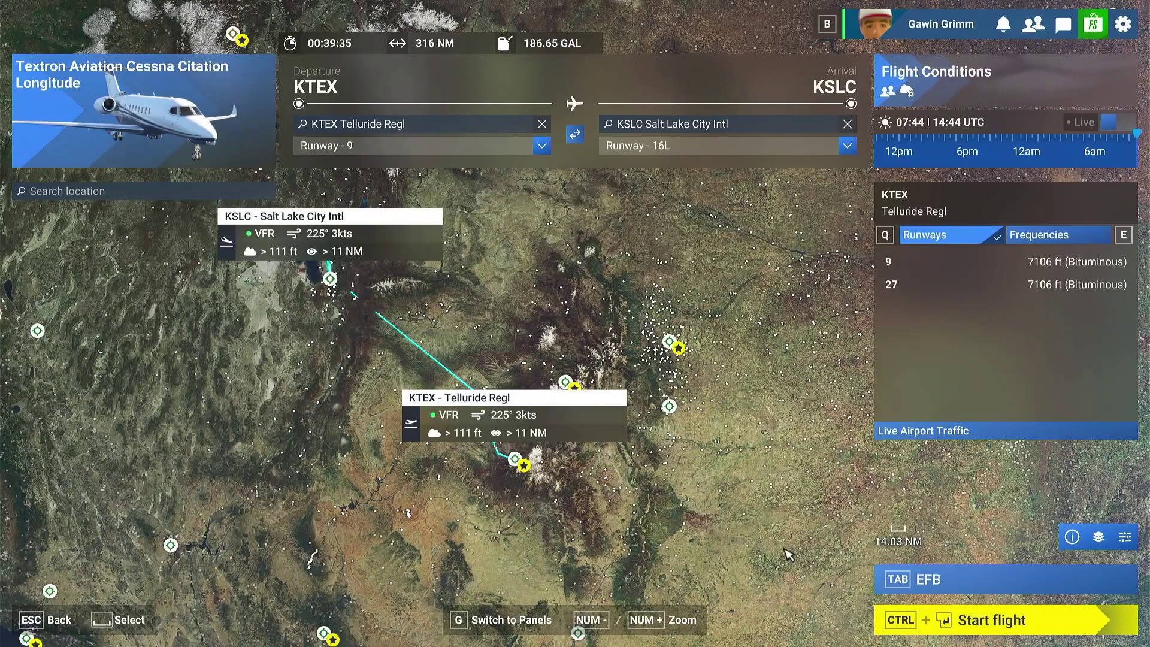
# Start the flight at Telluride runway 09 and look from the cockpit pedestal to the centre MFD.
pyautogui.click(965, 628)
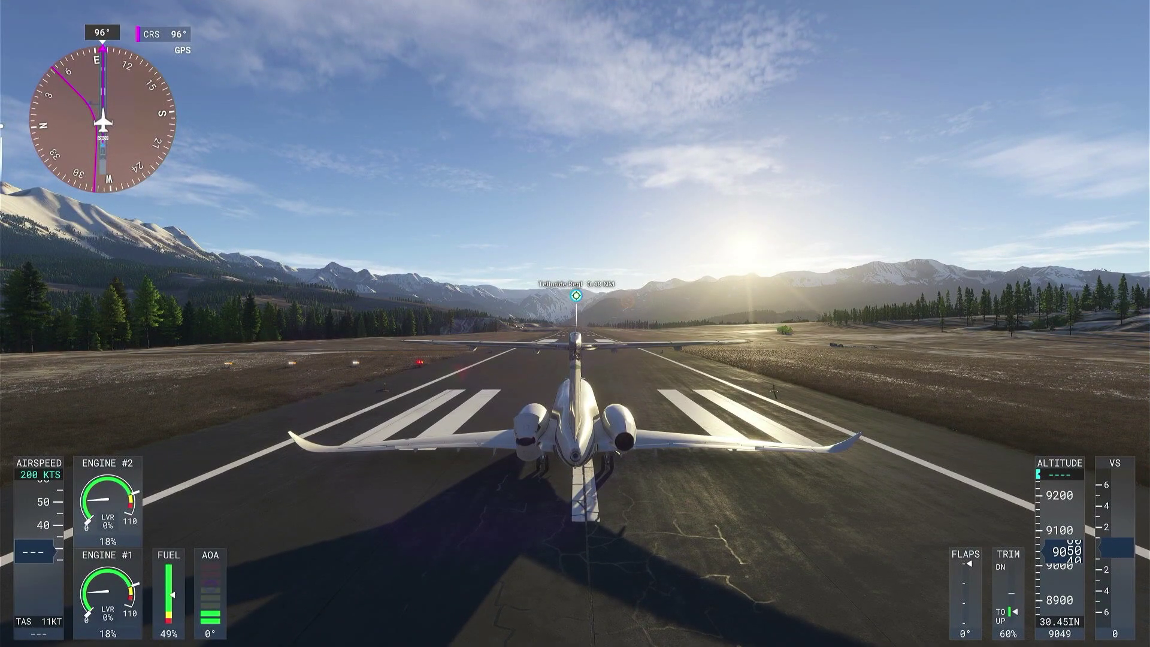
pyautogui.press('End')
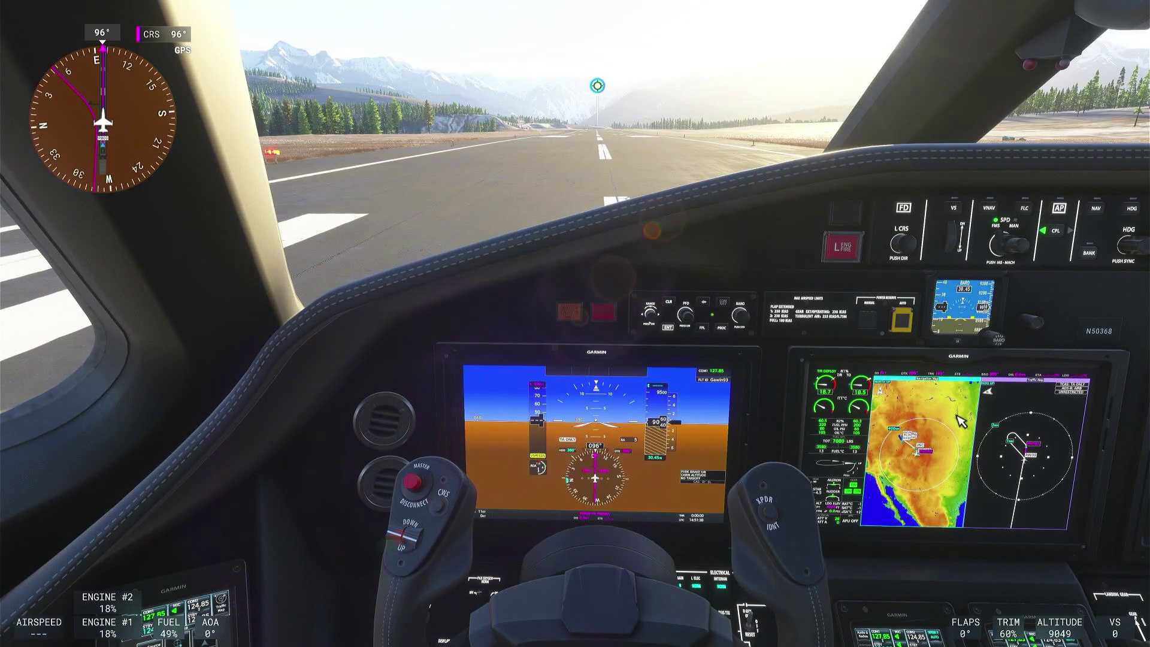
pyautogui.press('a')
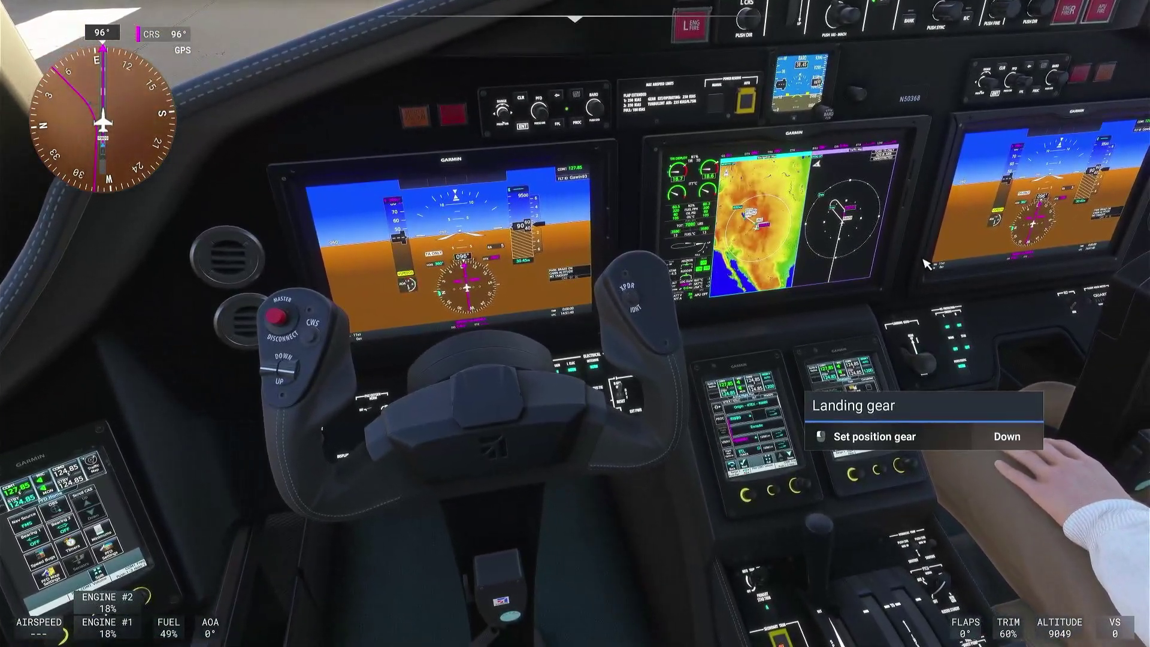
pyautogui.press('a')
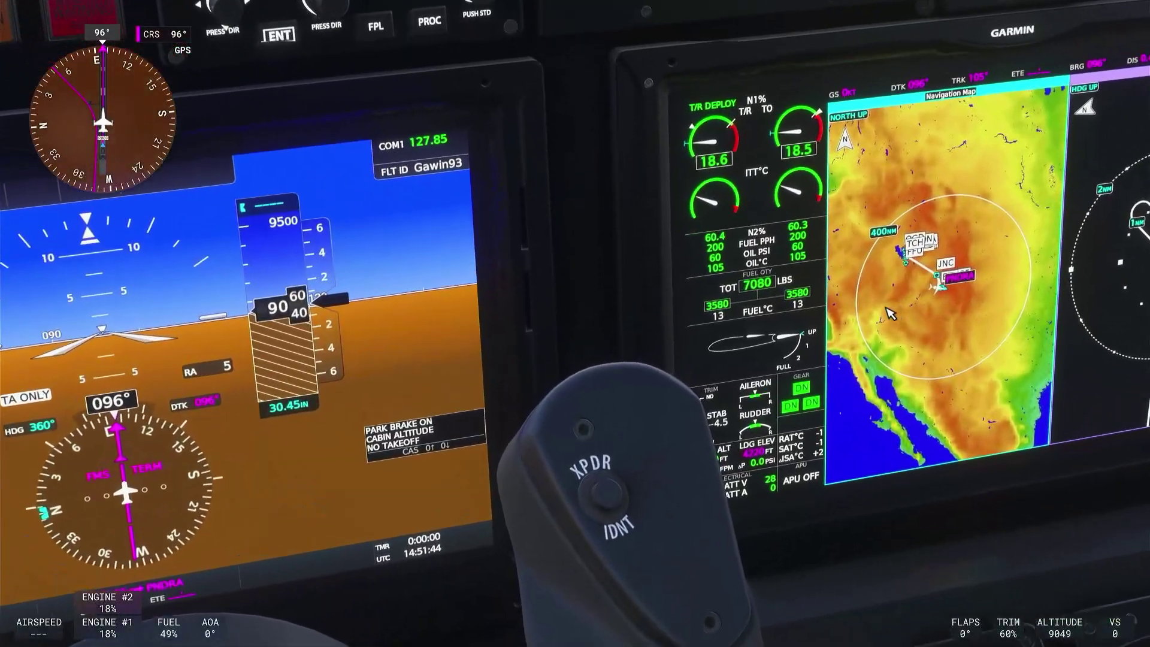
pyautogui.press('a')
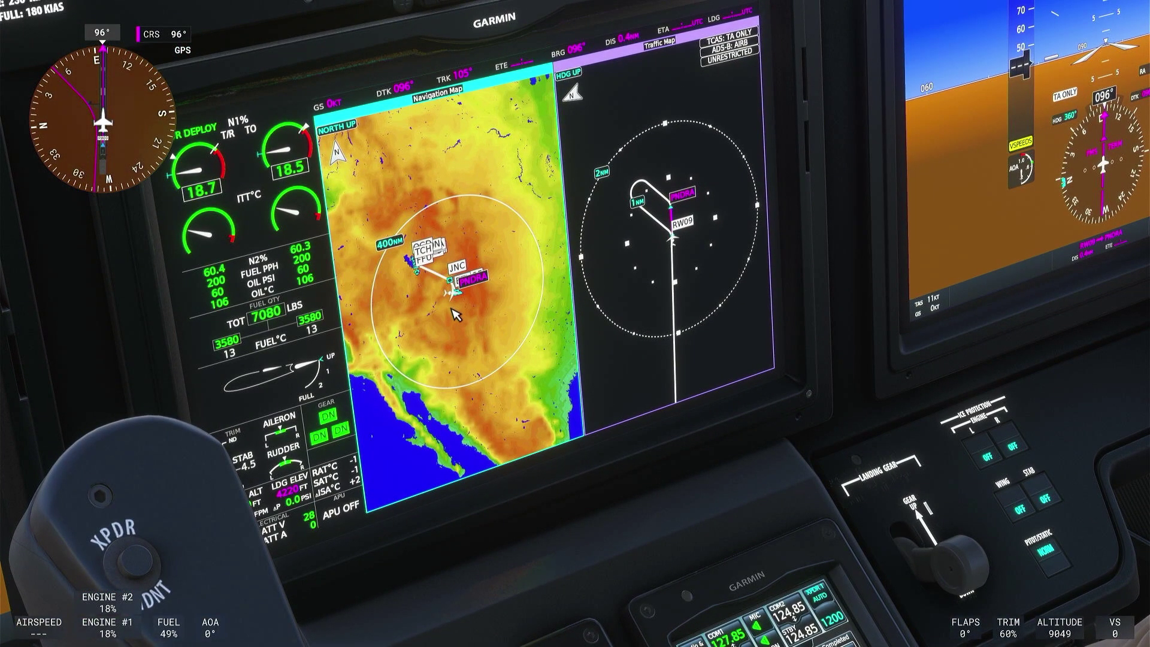
pyautogui.scroll(-3, 456, 316)
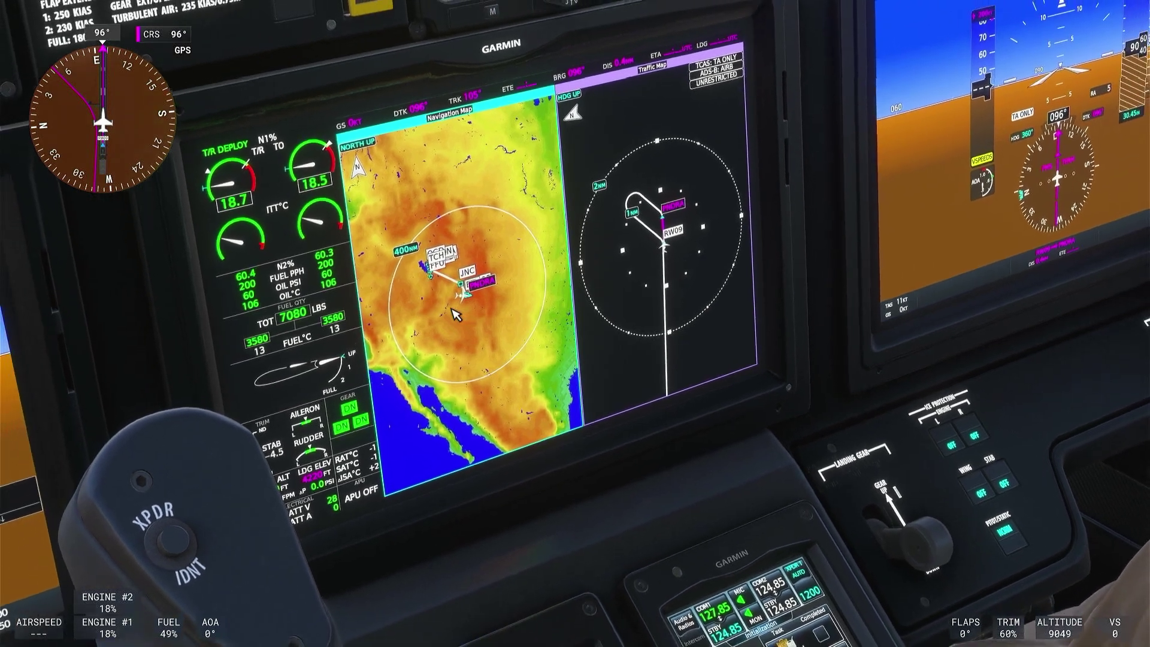
pyautogui.scroll(-2, 610, 350)
pyautogui.scroll(-4, 610, 350)
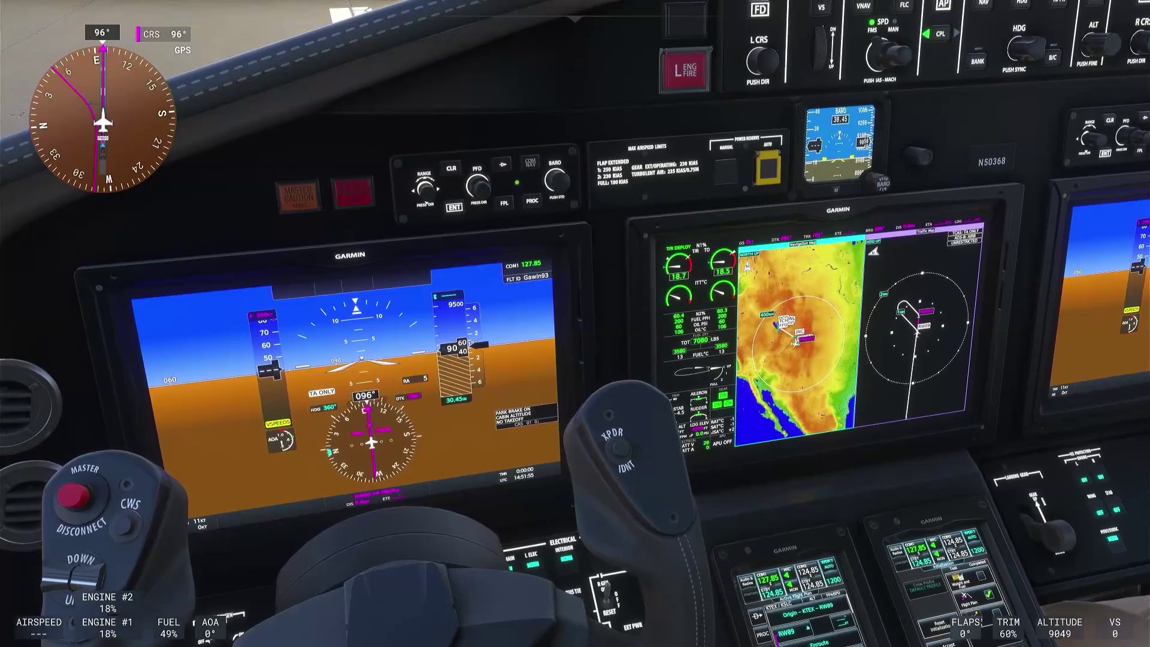
# Load the saved KTEX–KSLC plan (runway 09 to 16L) into the cockpit EFB and send it to avionics.
pyautogui.moveTo(435, 52)
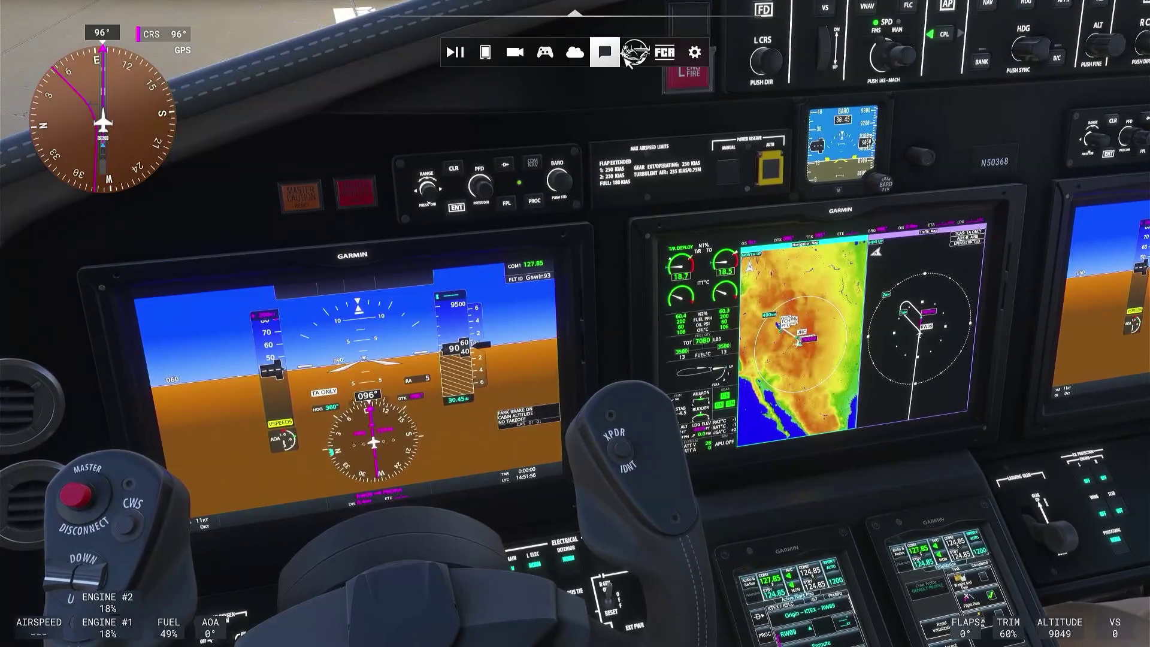
pyautogui.click(486, 52)
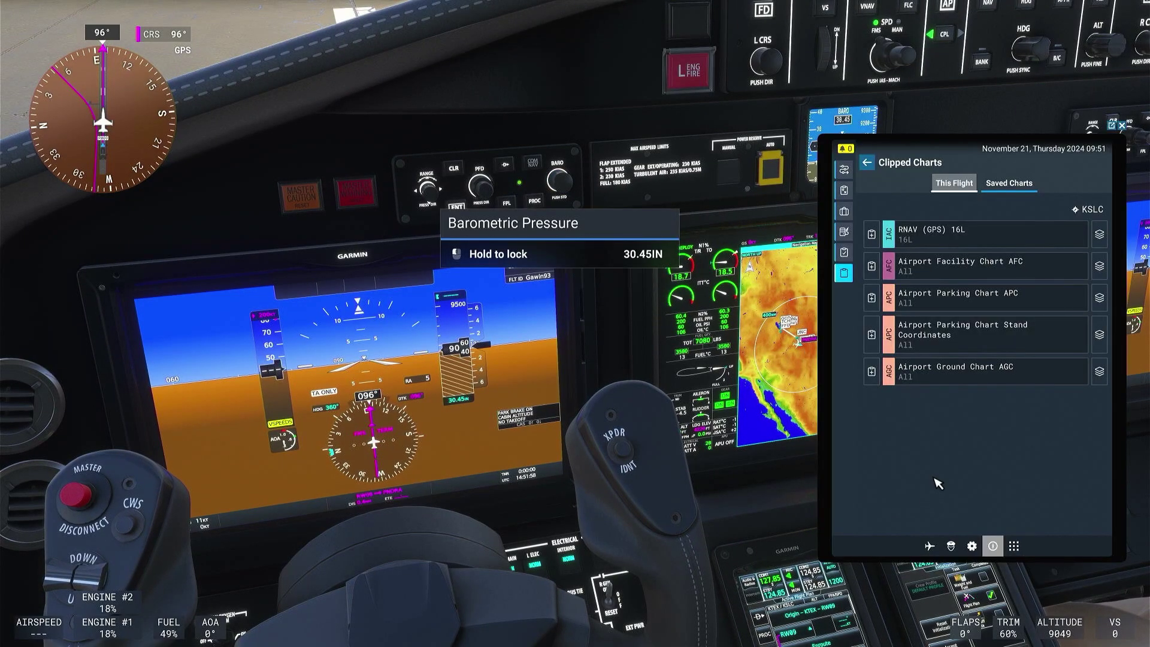
pyautogui.click(844, 170)
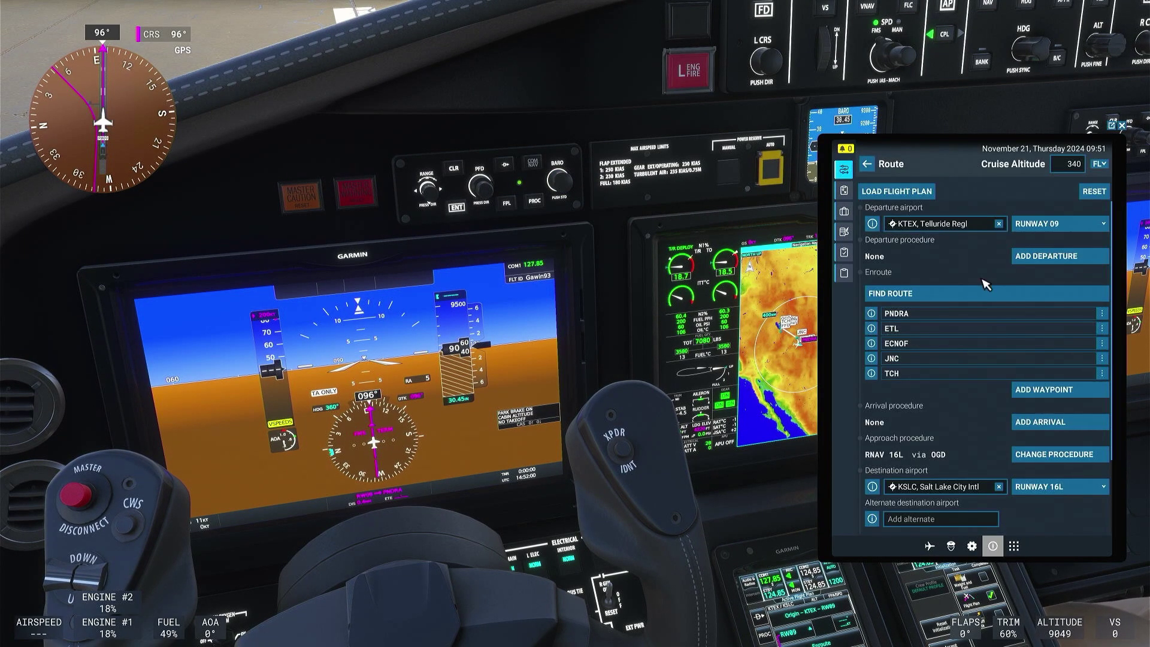
pyautogui.click(916, 191)
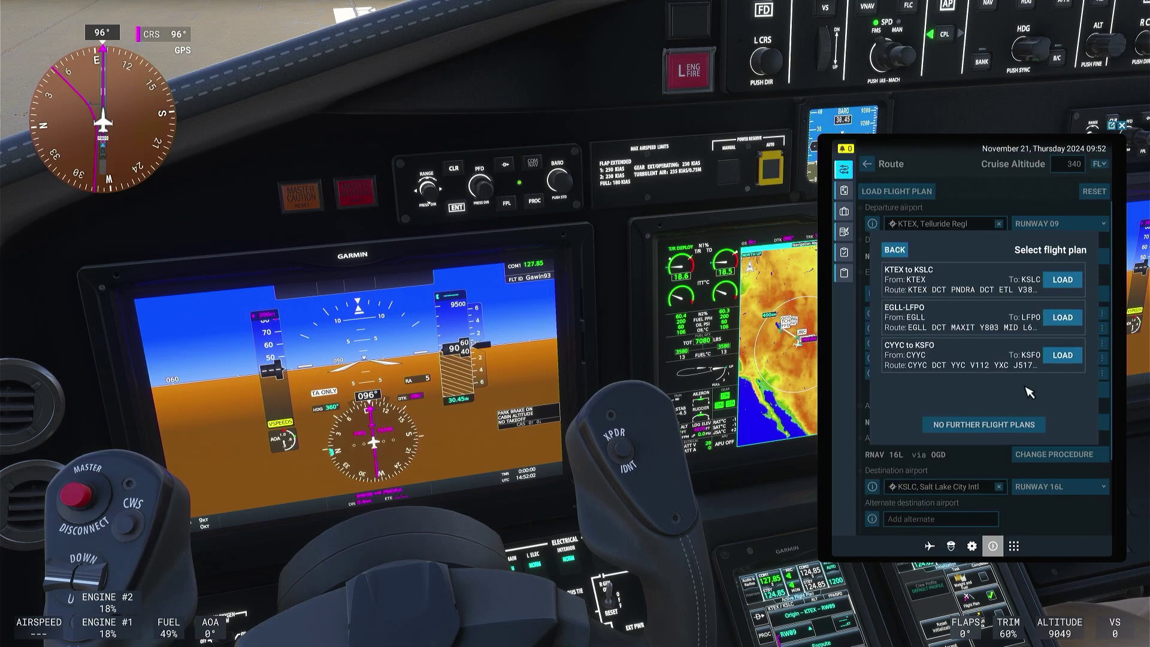
pyautogui.click(1056, 282)
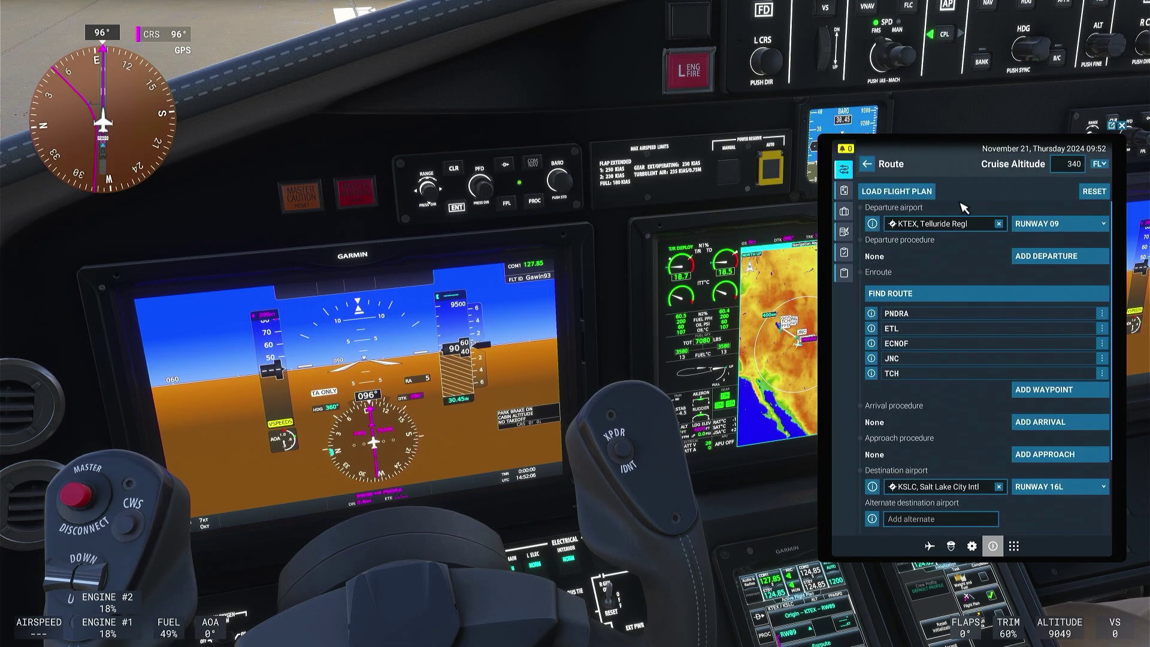
pyautogui.scroll(-3, 985, 392)
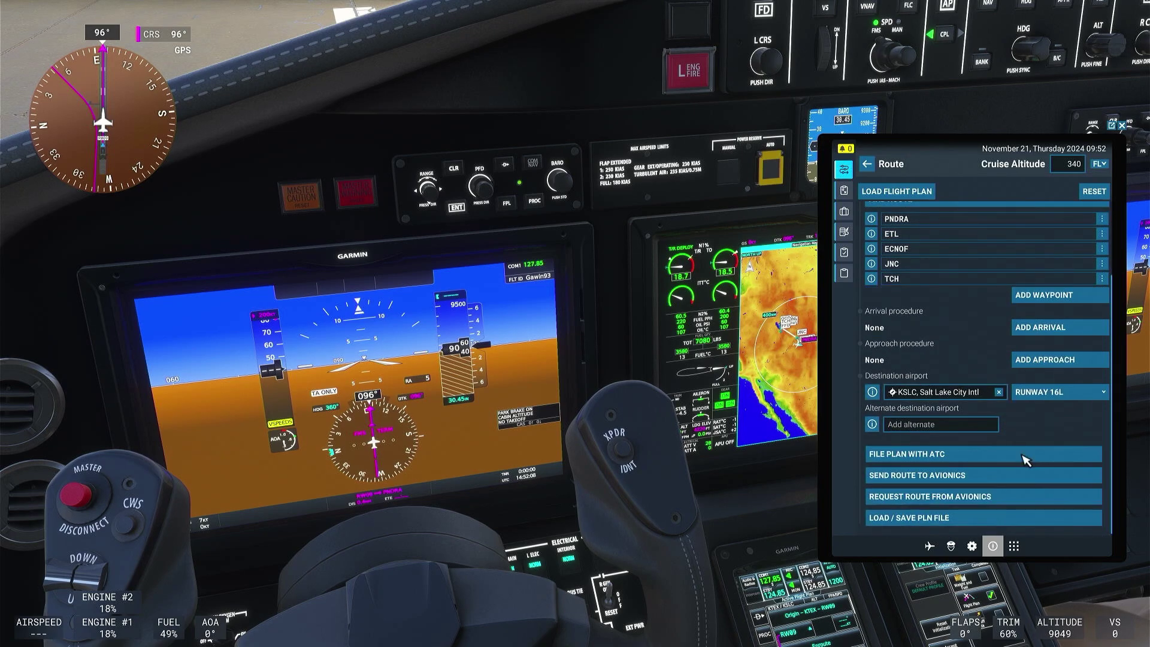
pyautogui.click(976, 479)
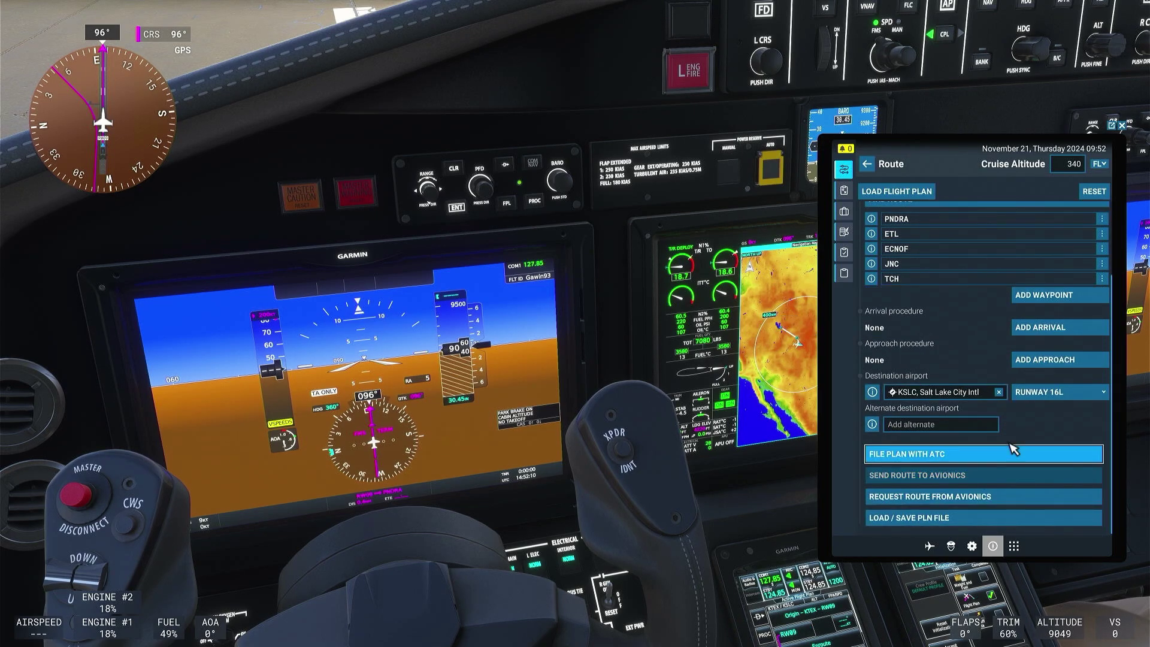